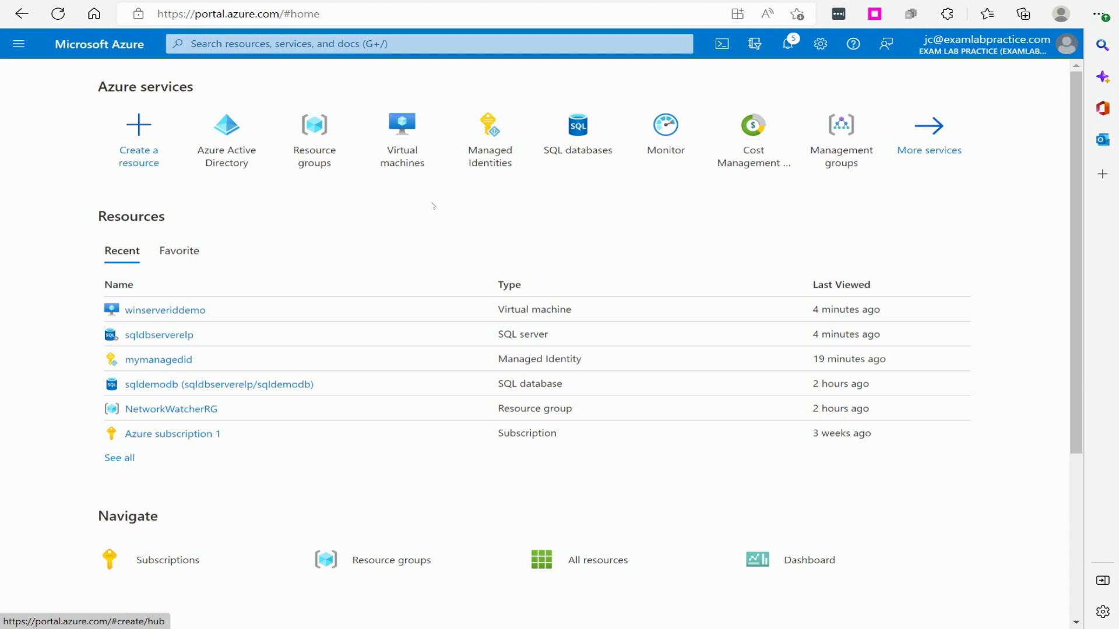
Step: Open the Conditional Access policies in the Security section of Azure Active Directory
{"action": "left_click", "coordinate": [19, 44]}
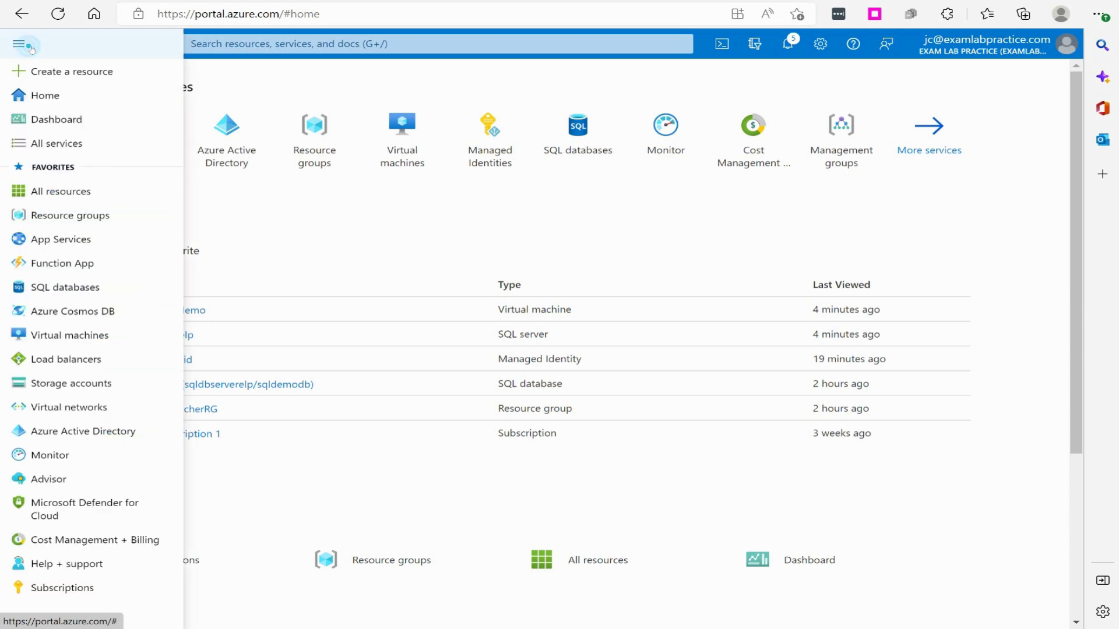
{"action": "left_click", "coordinate": [64, 432]}
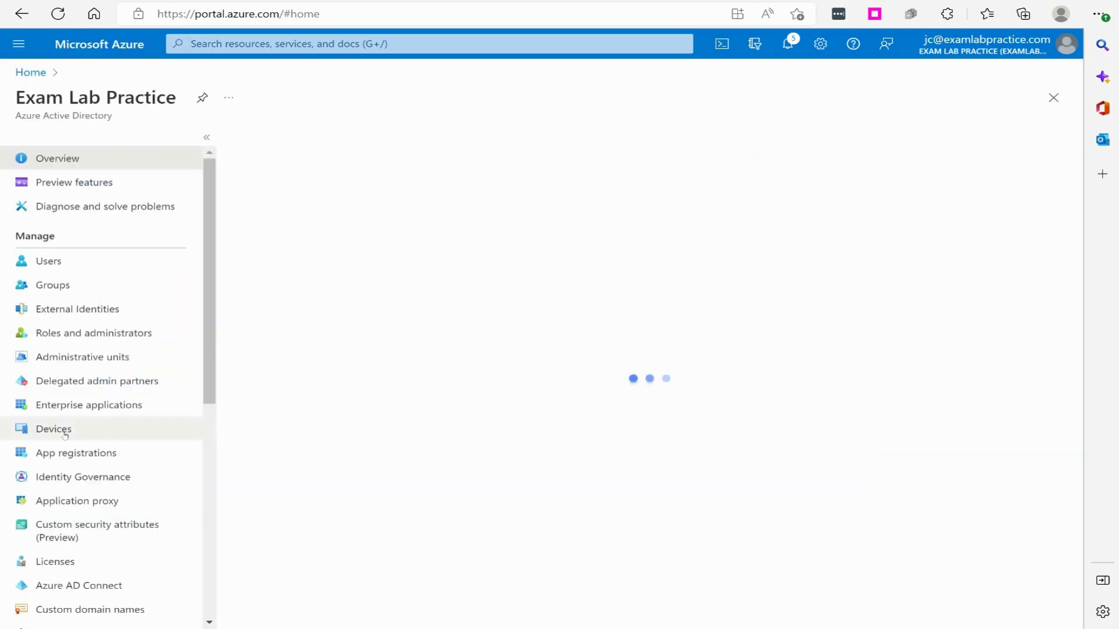
{"action": "scroll", "coordinate": [97, 406], "scroll_direction": "down", "scroll_amount": 5}
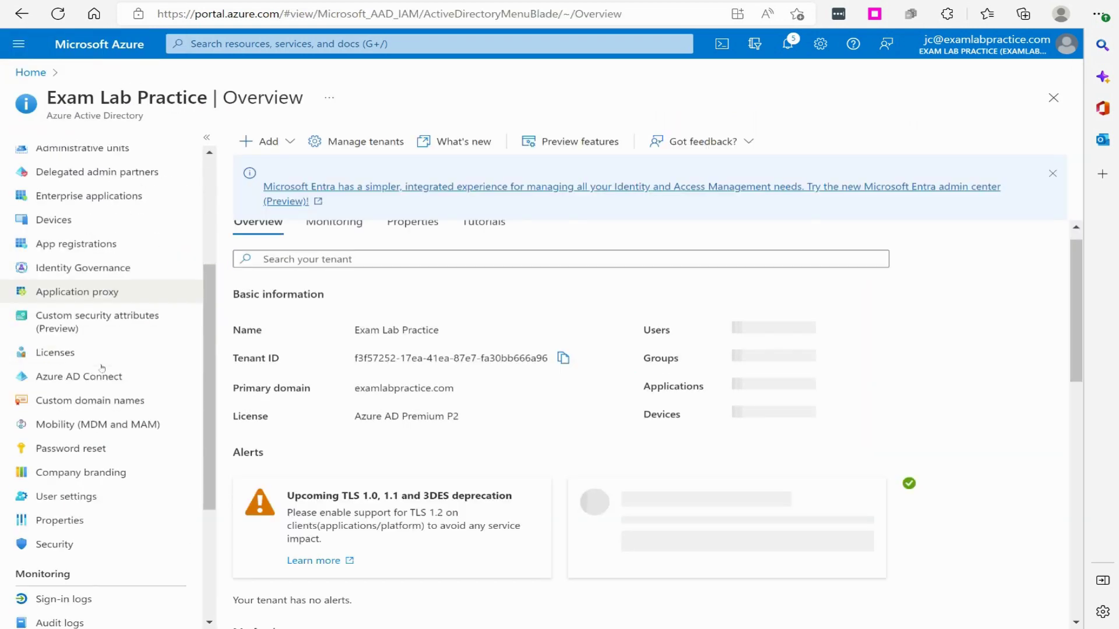
{"action": "left_click", "coordinate": [54, 464]}
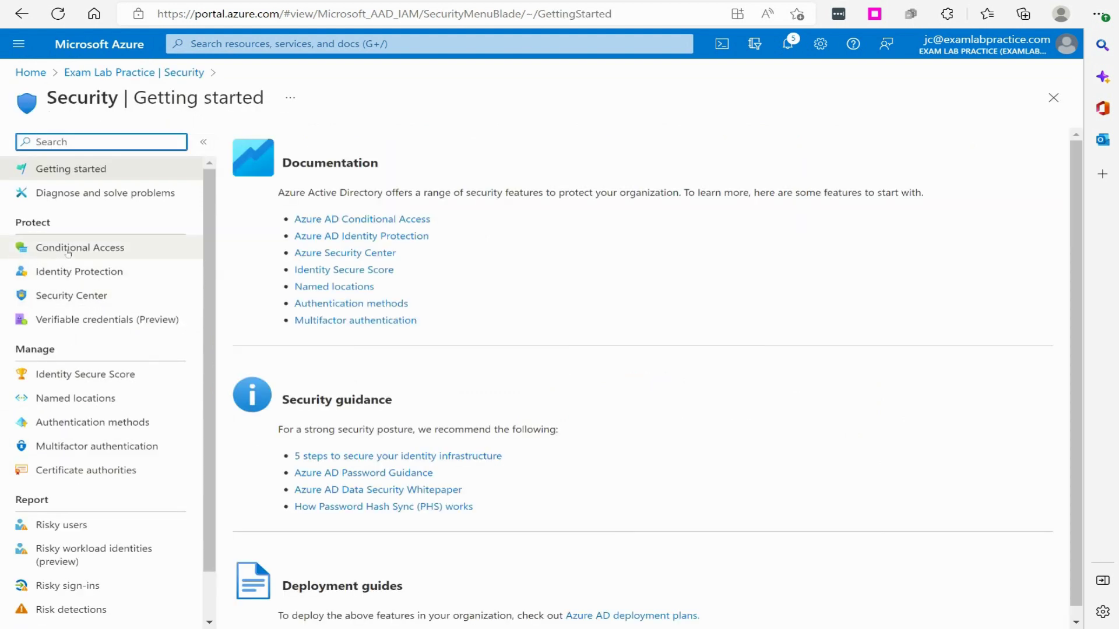
{"action": "left_click", "coordinate": [98, 249]}
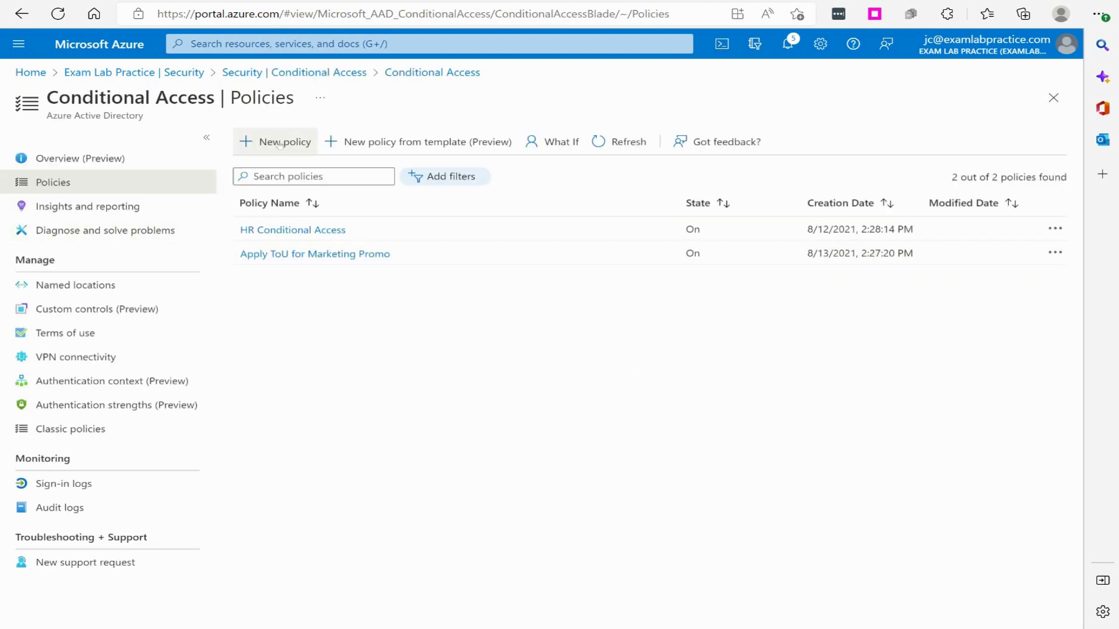
Step: Start a new Conditional Access policy and name it Sales ActiveSync Policy
{"action": "left_click", "coordinate": [274, 145]}
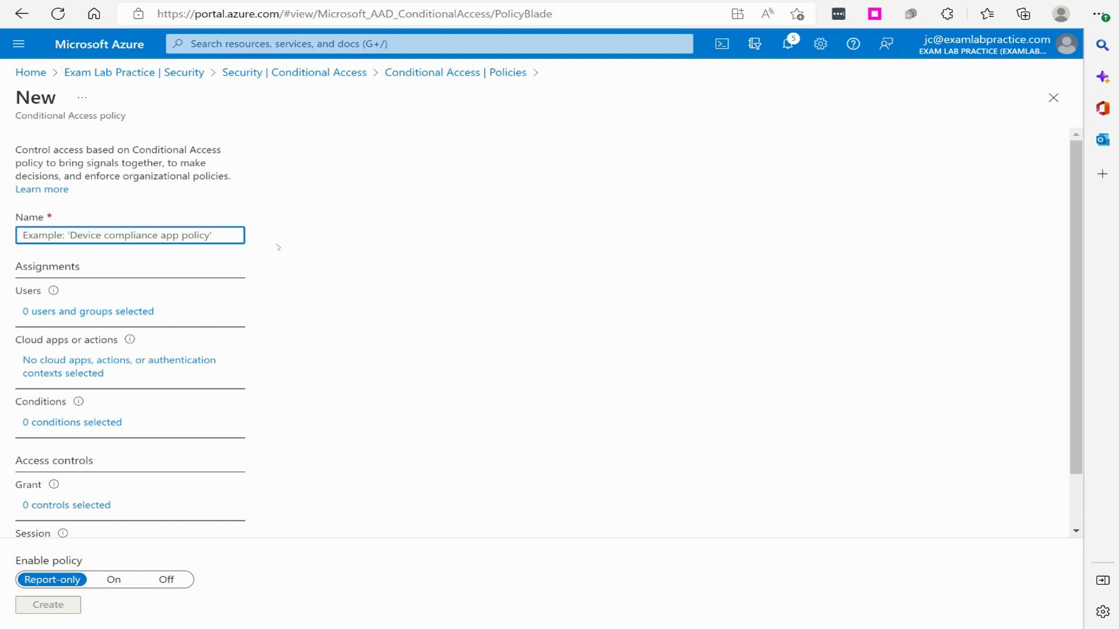
{"action": "type", "text": "Sales"}
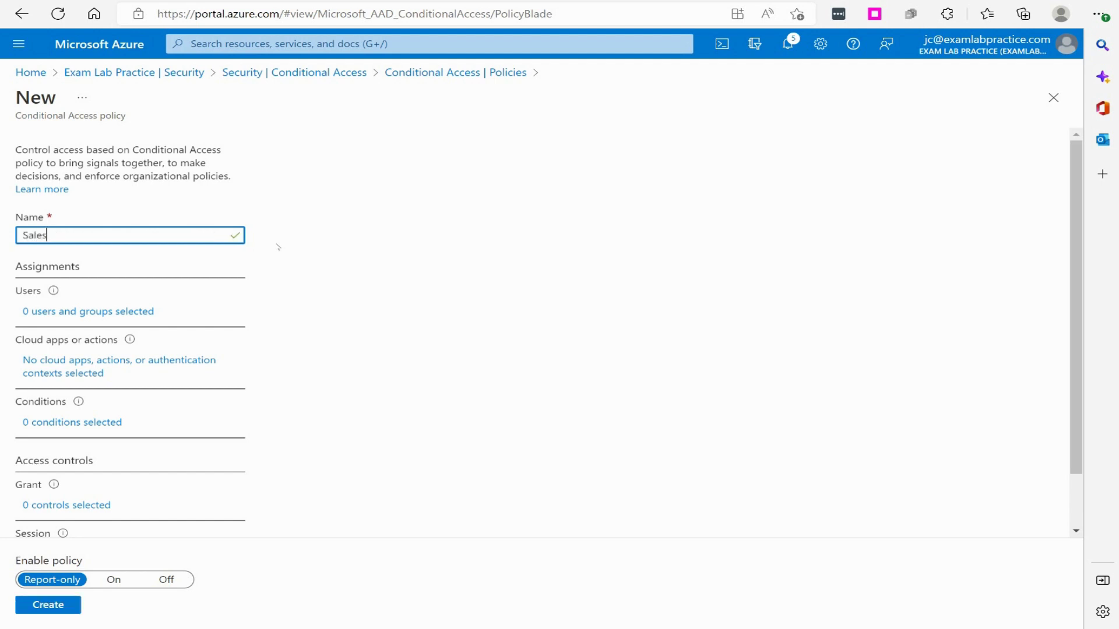
{"action": "type", "text": " ActiveSync Policy"}
Step: Assign the policy to selected users and groups, including the Sales group
{"action": "left_click", "coordinate": [47, 313]}
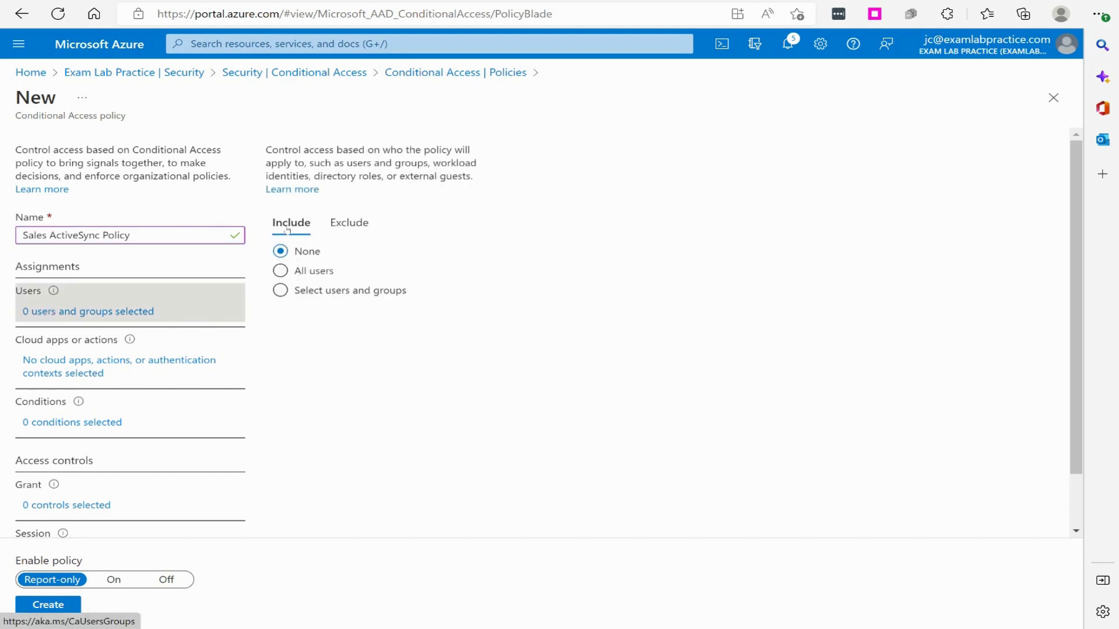
{"action": "left_click", "coordinate": [281, 290]}
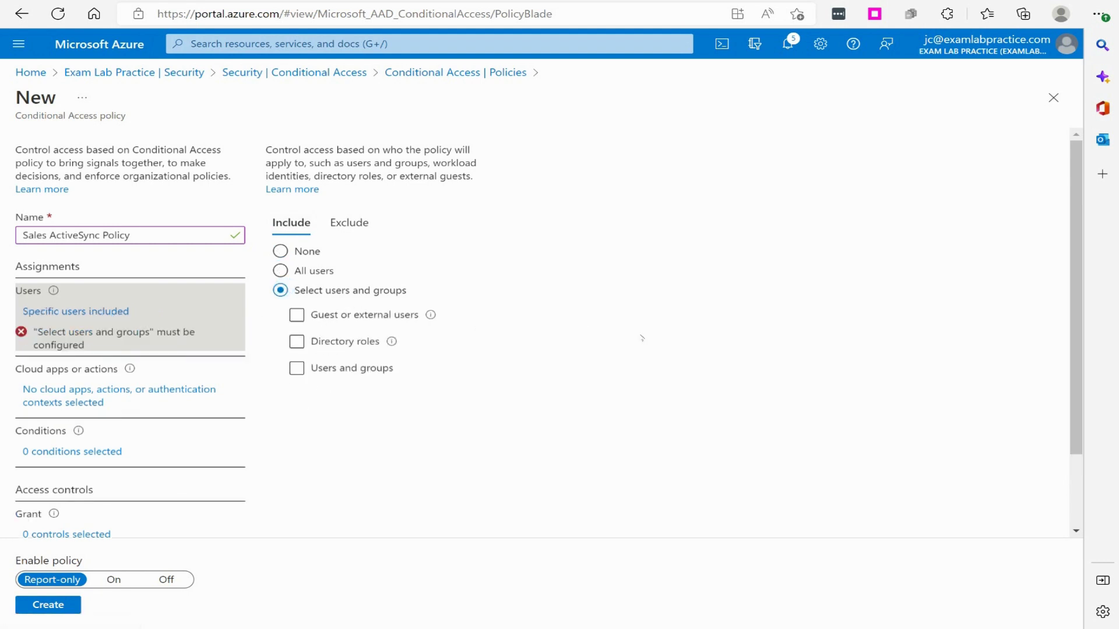
{"action": "left_click", "coordinate": [296, 368]}
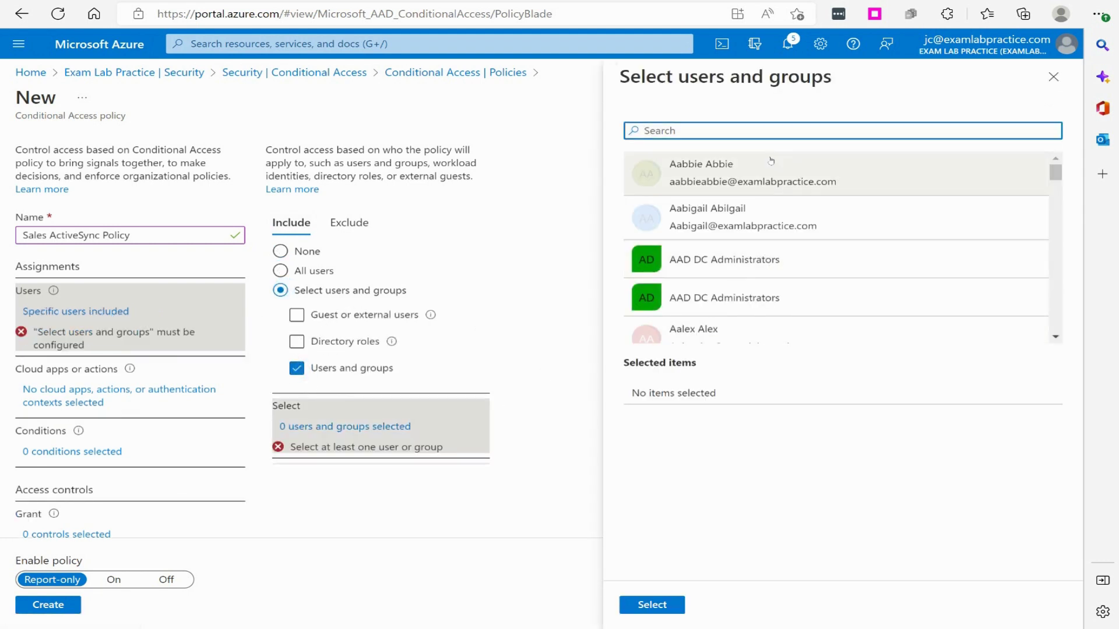
{"action": "type", "text": "sales"}
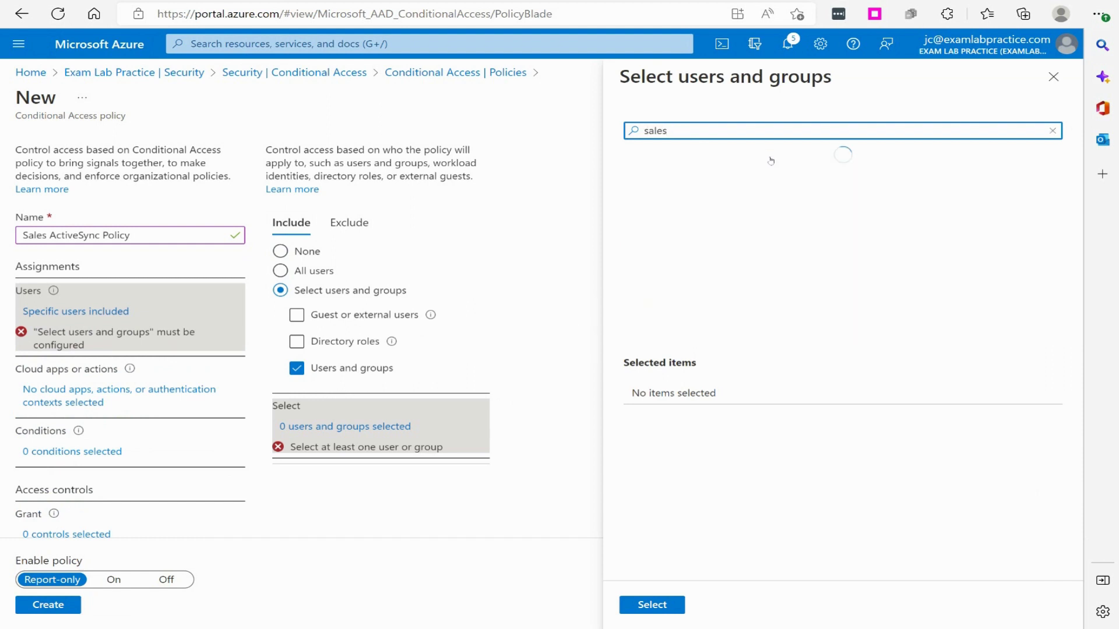
{"action": "left_click", "coordinate": [700, 167]}
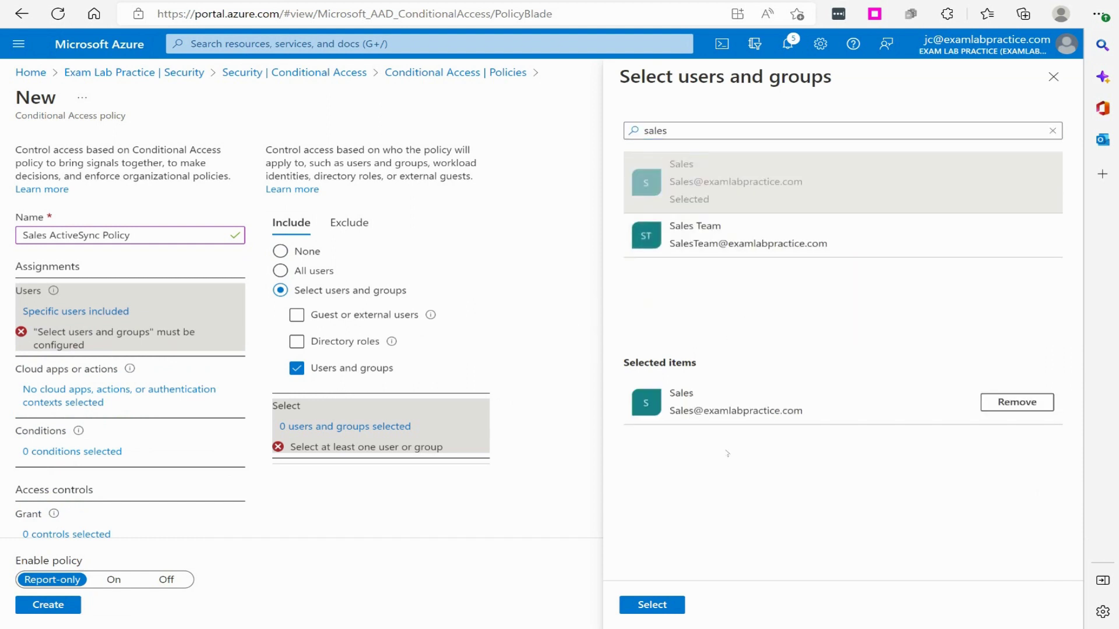
{"action": "left_click", "coordinate": [651, 605]}
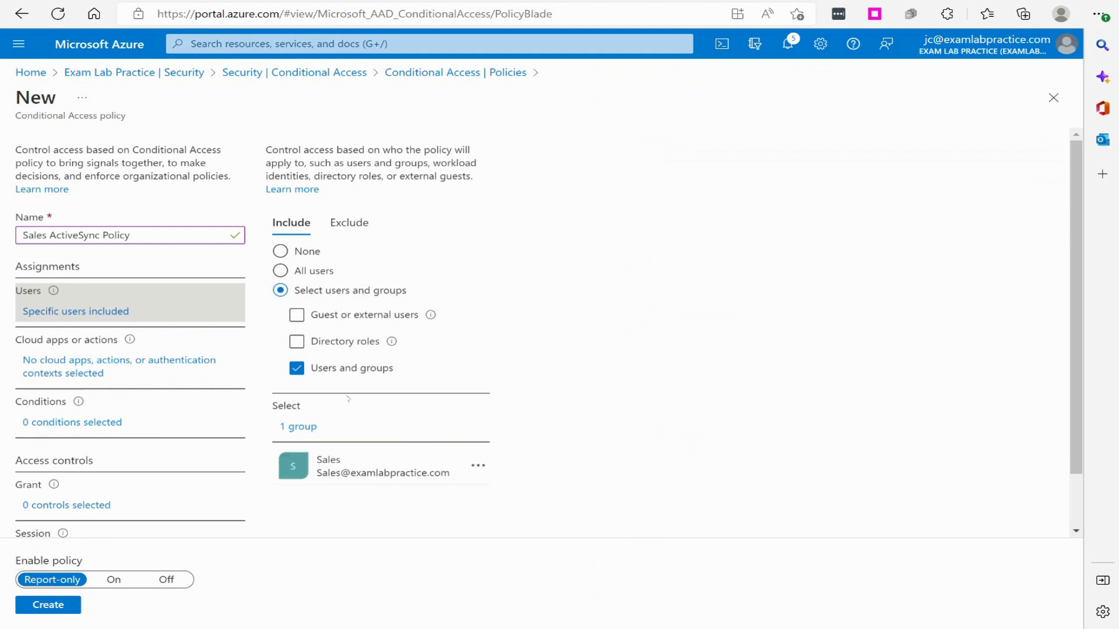
Step: Examine the policy's cloud app options and the list of selectable apps, resetting the included apps to None
{"action": "left_click", "coordinate": [183, 378]}
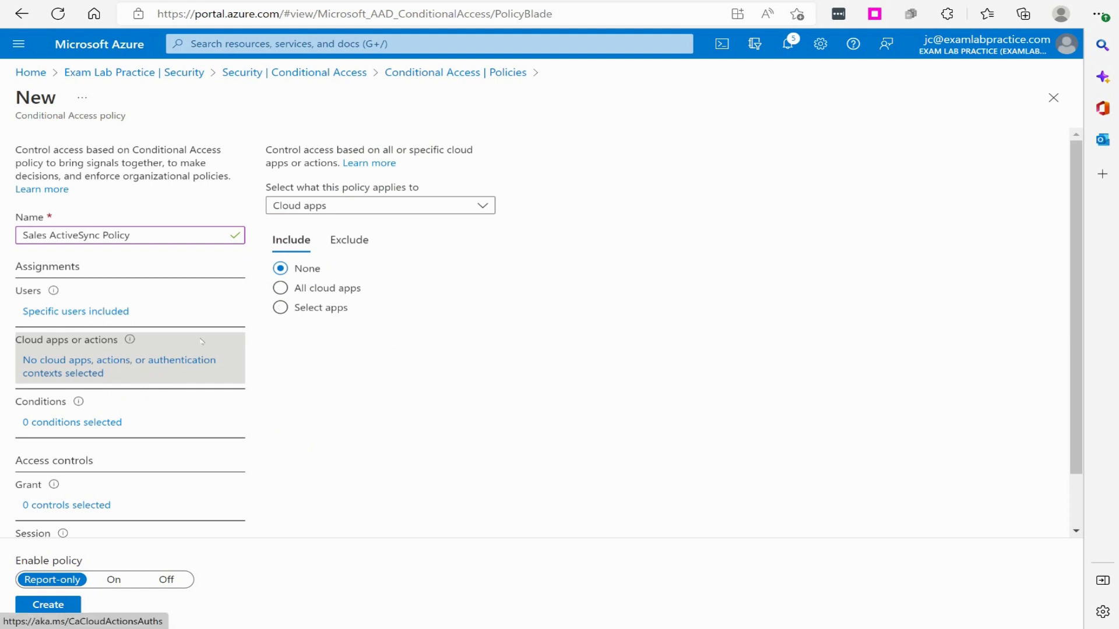
{"action": "left_click", "coordinate": [282, 288]}
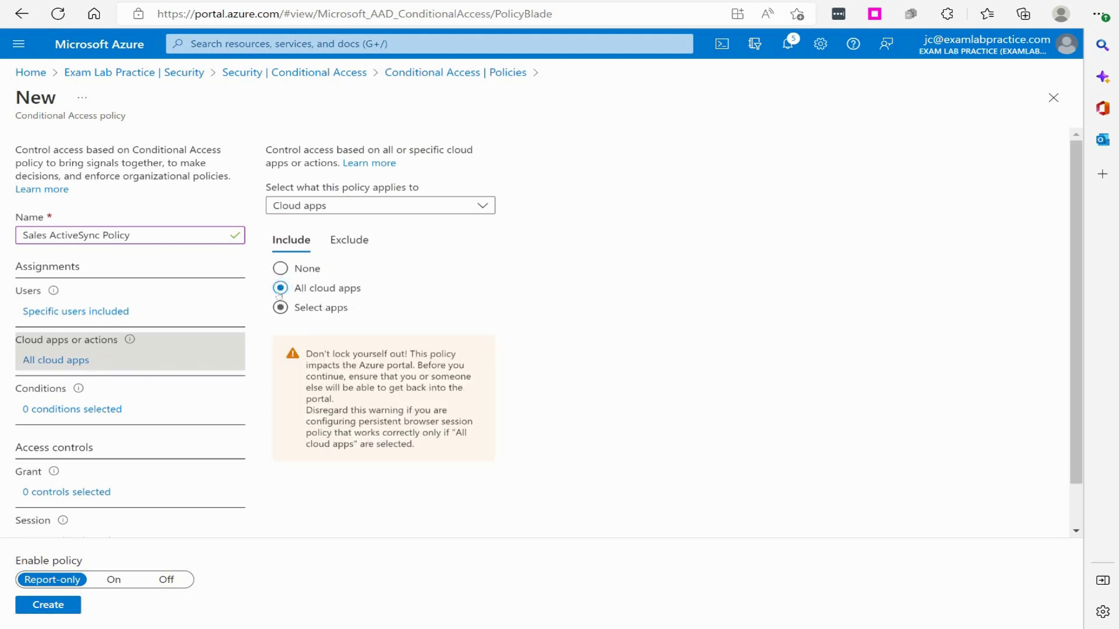
{"action": "left_click", "coordinate": [281, 307]}
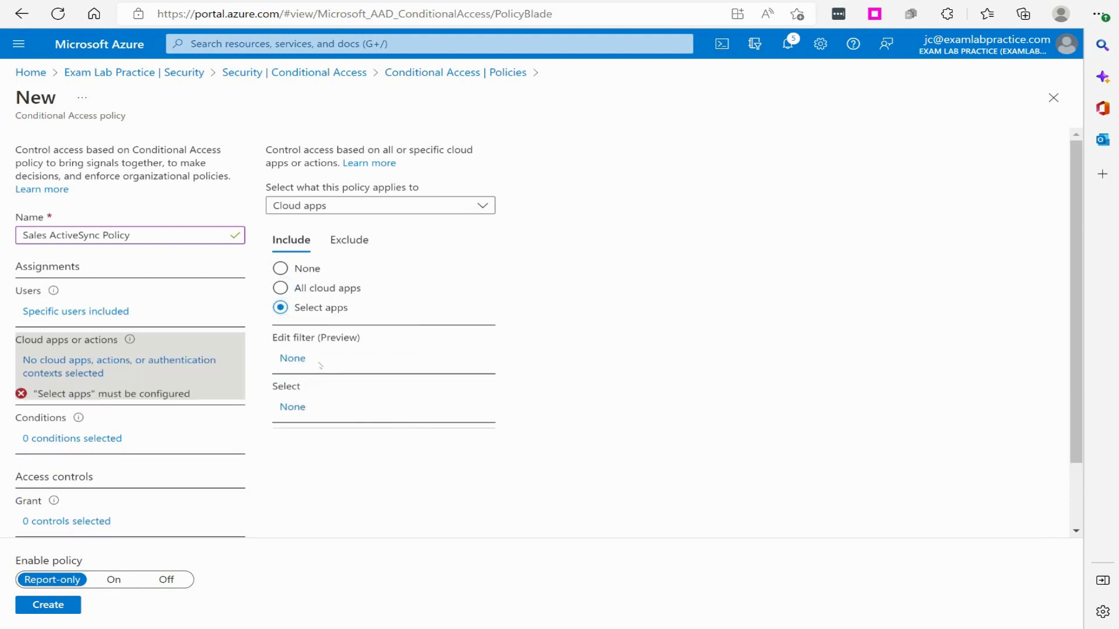
{"action": "left_click", "coordinate": [292, 407]}
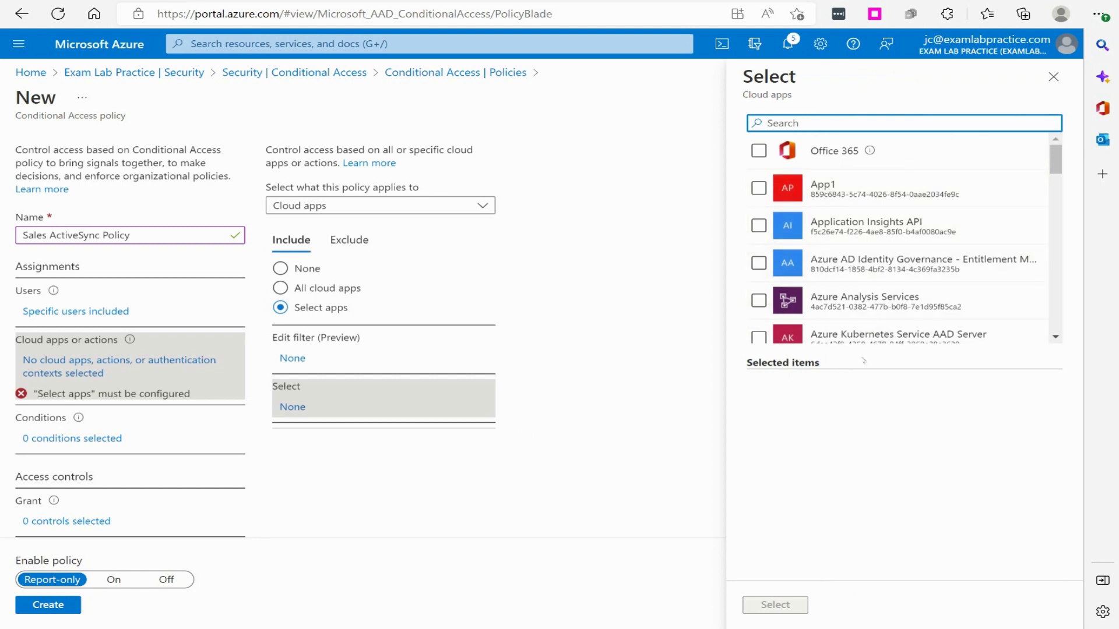
{"action": "left_click_drag", "start_coordinate": [1056, 160], "coordinate": [1035, 146]}
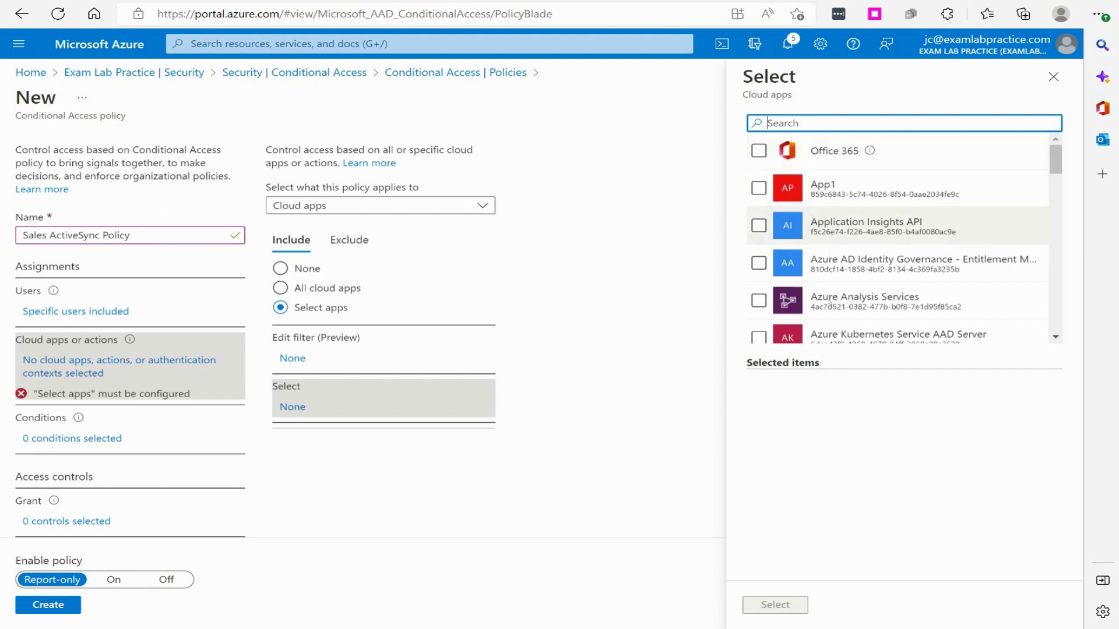
{"action": "scroll", "coordinate": [1047, 220], "scroll_direction": "down", "scroll_amount": 5}
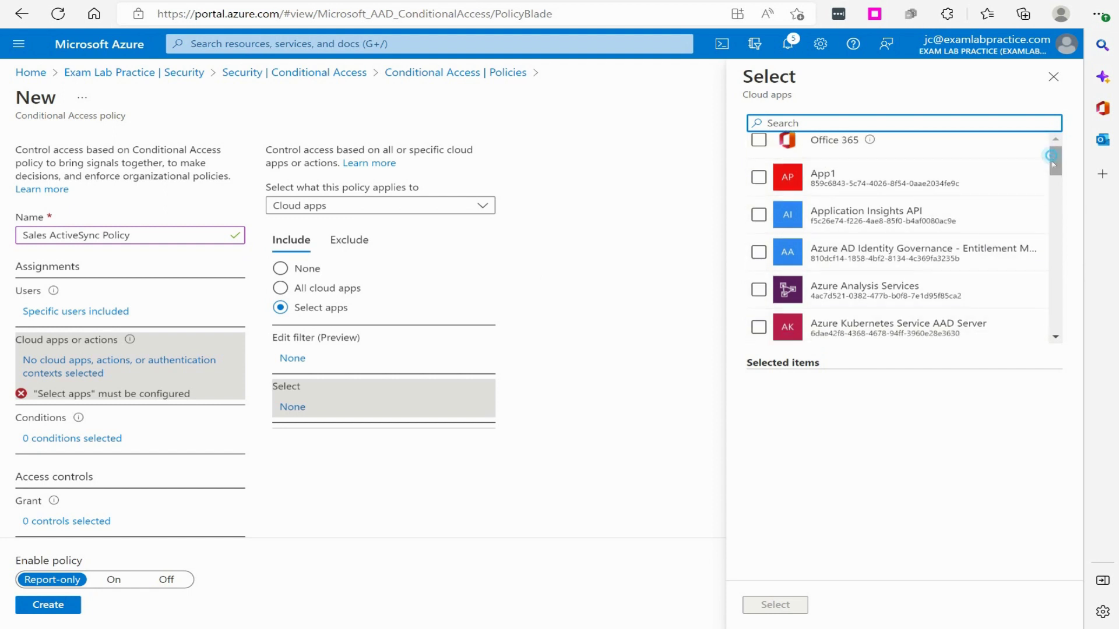
{"action": "scroll", "coordinate": [1047, 220], "scroll_direction": "down", "scroll_amount": 10}
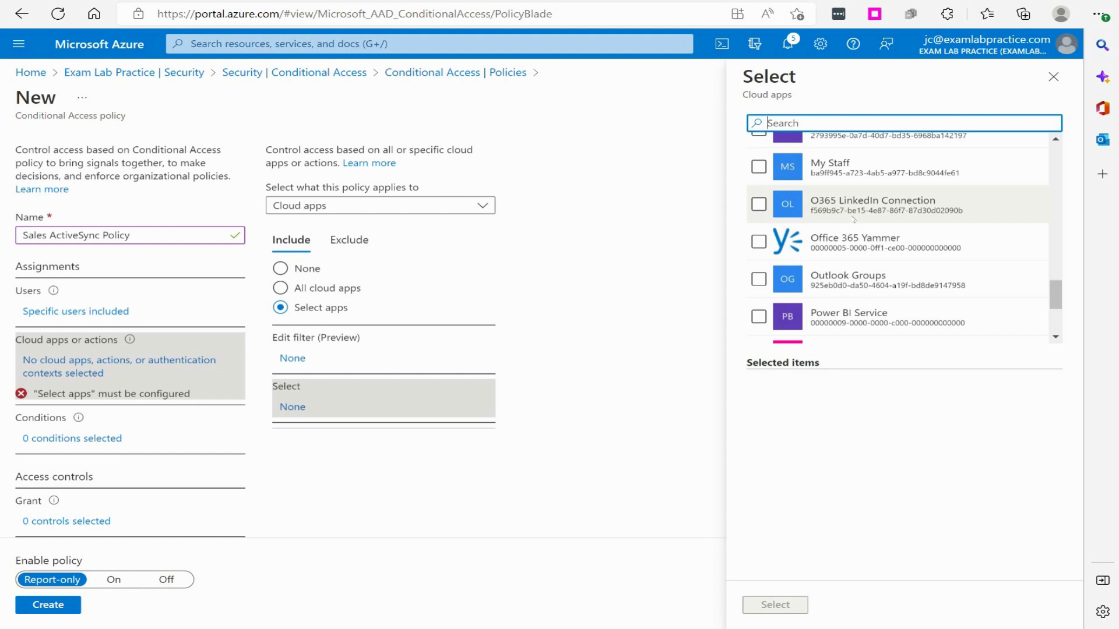
{"action": "left_click", "coordinate": [1051, 79]}
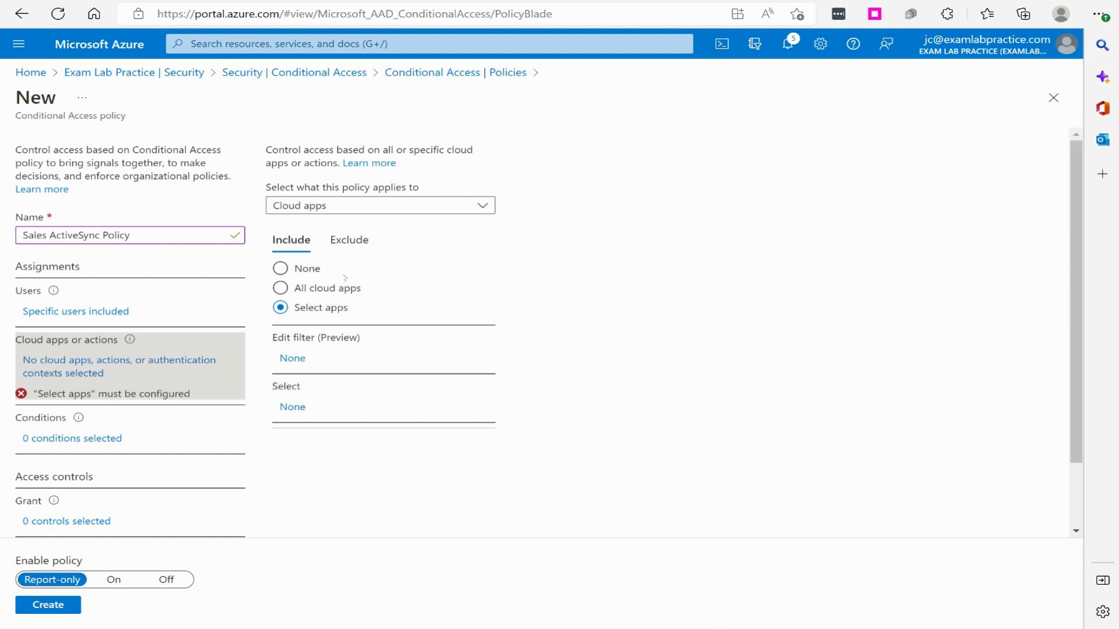
{"action": "left_click", "coordinate": [280, 268]}
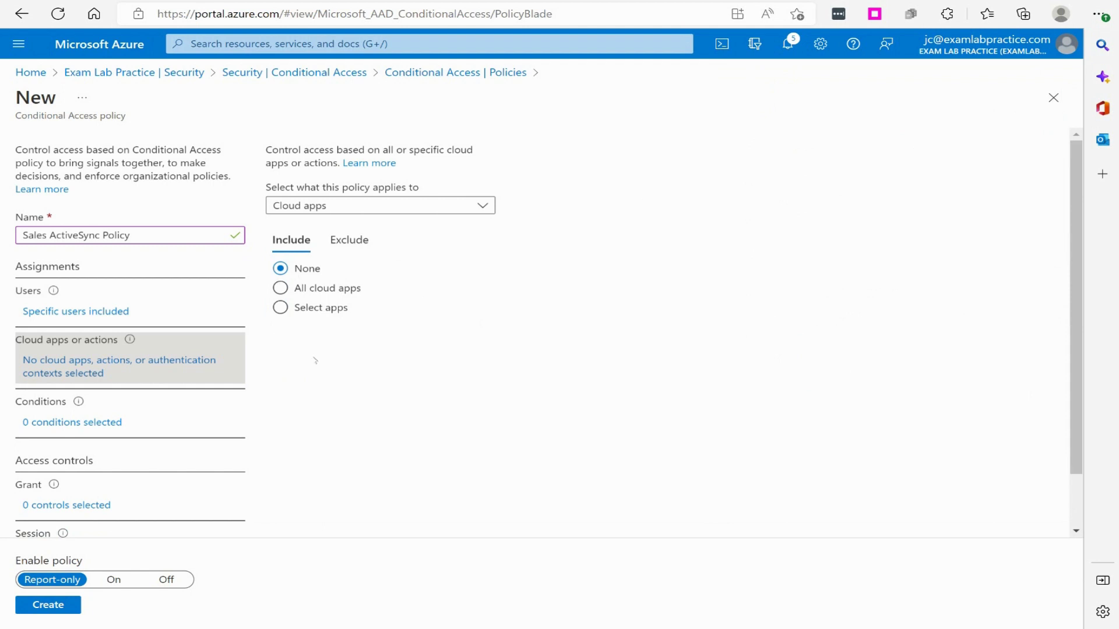
Step: Review the user risk and sign-in risk conditions, and limit the policy's device platforms condition to Windows
{"action": "left_click", "coordinate": [55, 422]}
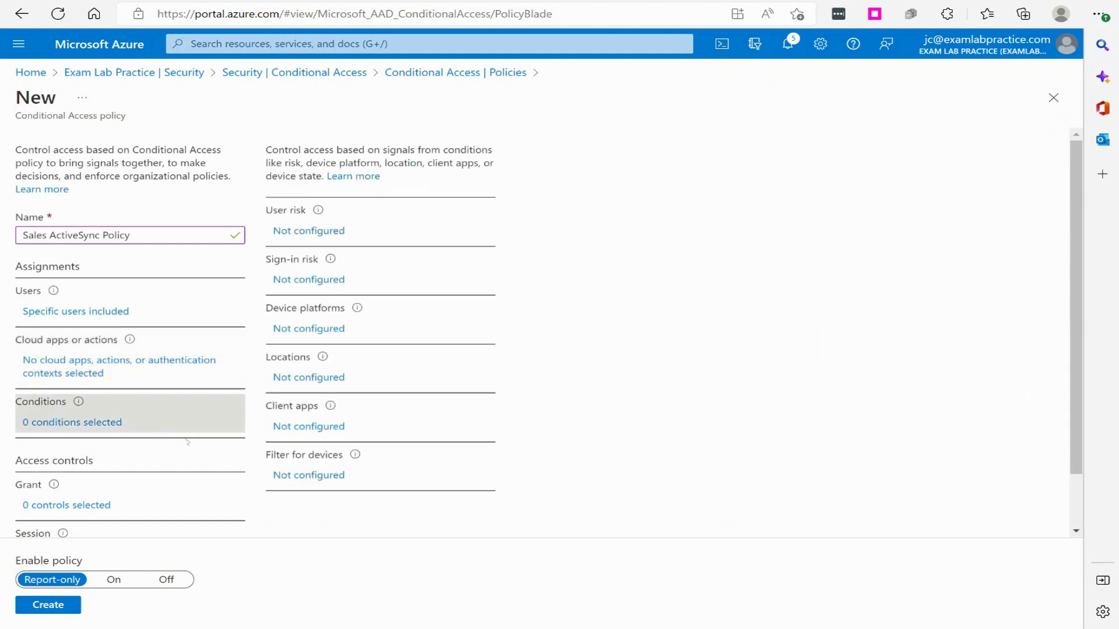
{"action": "left_click", "coordinate": [292, 231]}
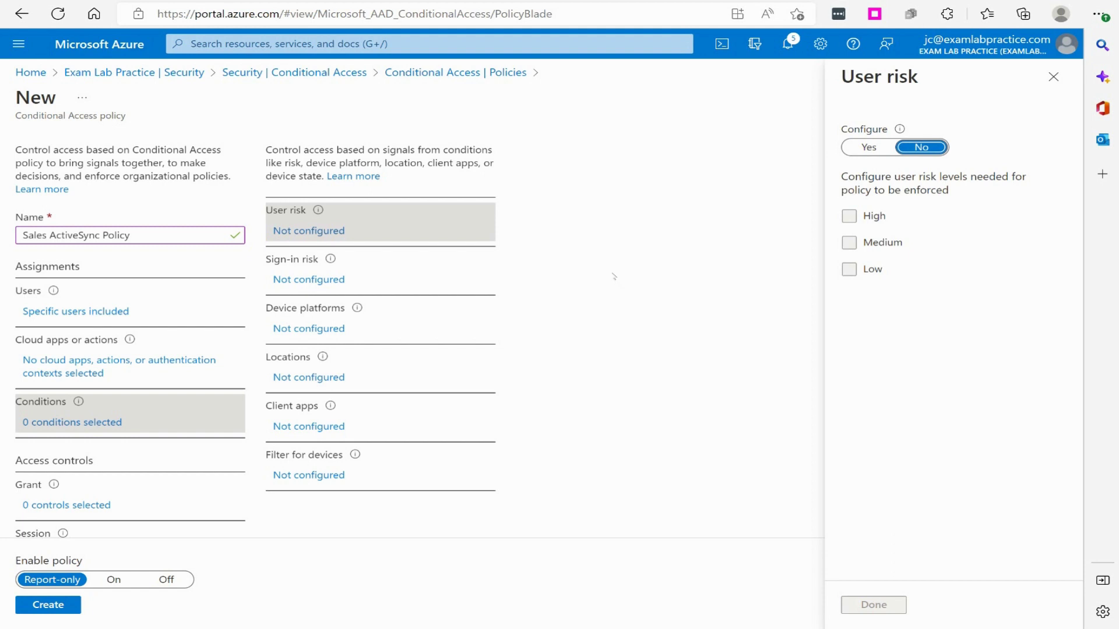
{"action": "left_click", "coordinate": [298, 283]}
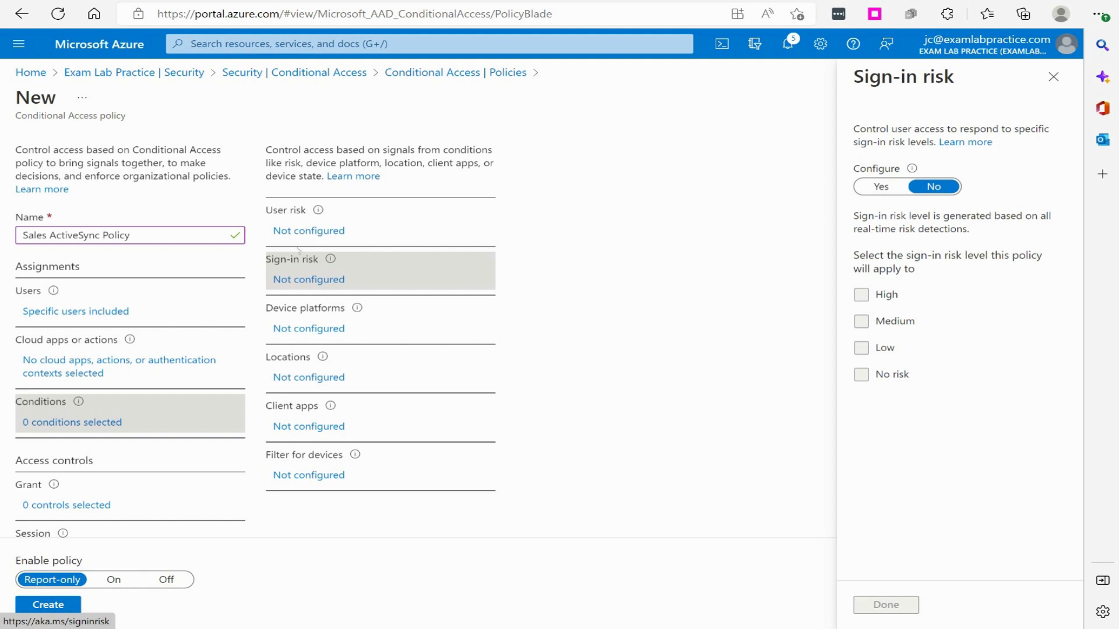
{"action": "left_click", "coordinate": [290, 328]}
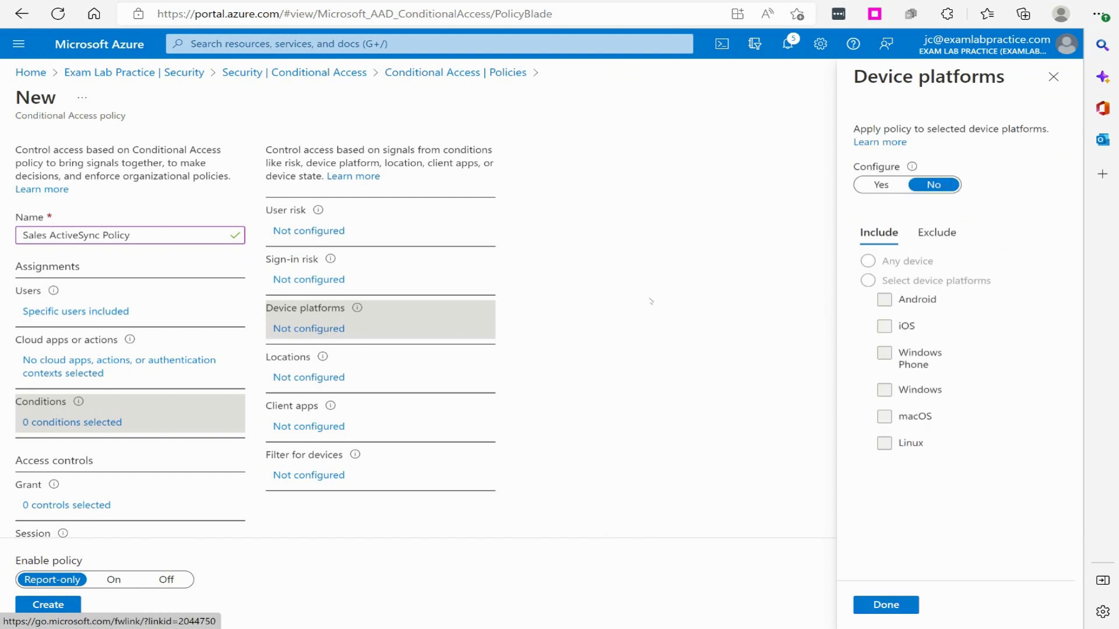
{"action": "left_click", "coordinate": [864, 185]}
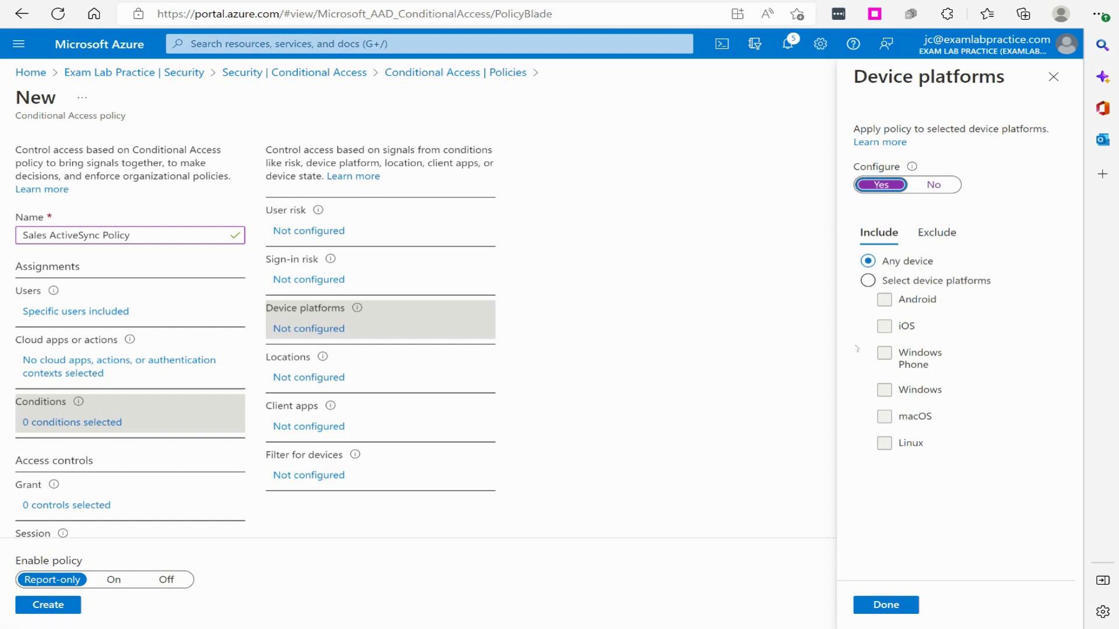
{"action": "left_click", "coordinate": [867, 281]}
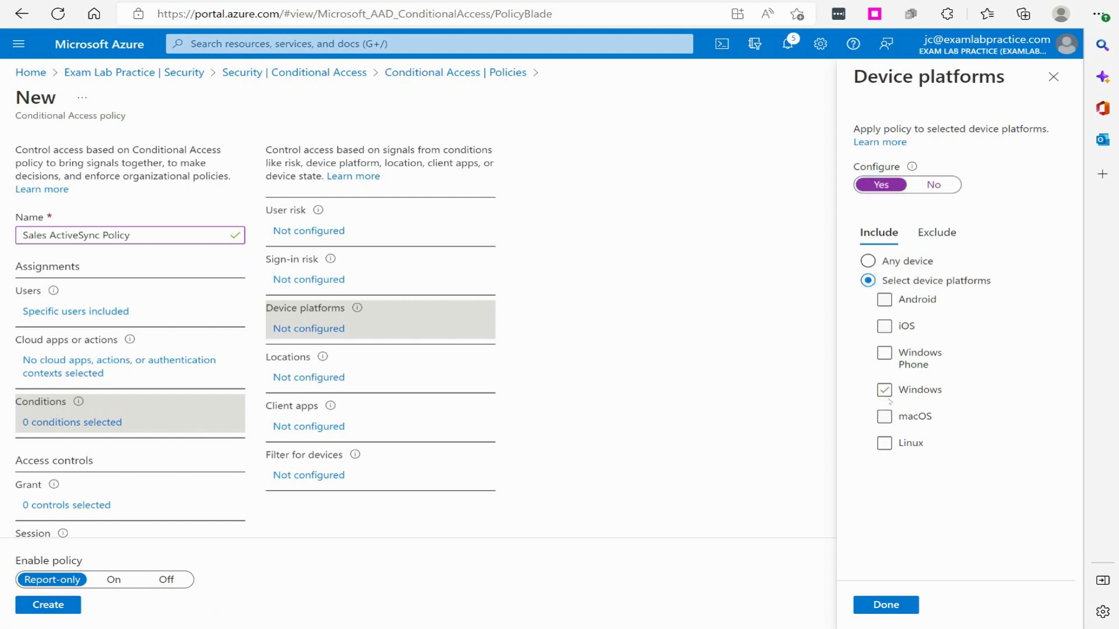
{"action": "left_click", "coordinate": [884, 390]}
{"action": "left_click", "coordinate": [886, 605]}
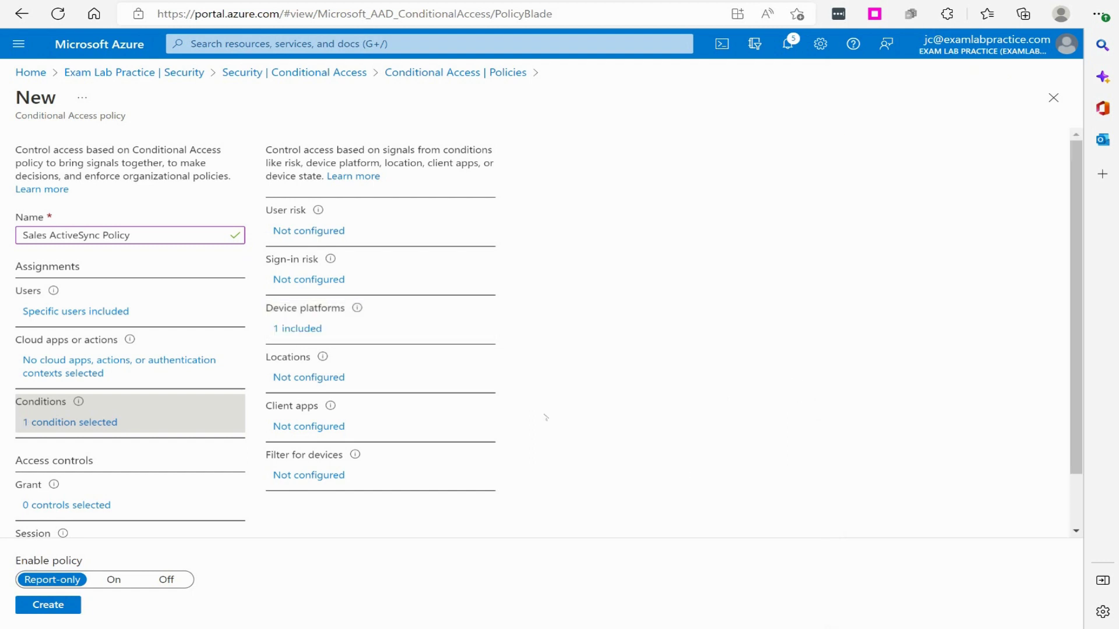
Step: View the locations condition, and configure the client apps condition to include only Exchange ActiveSync clients
{"action": "left_click", "coordinate": [318, 379]}
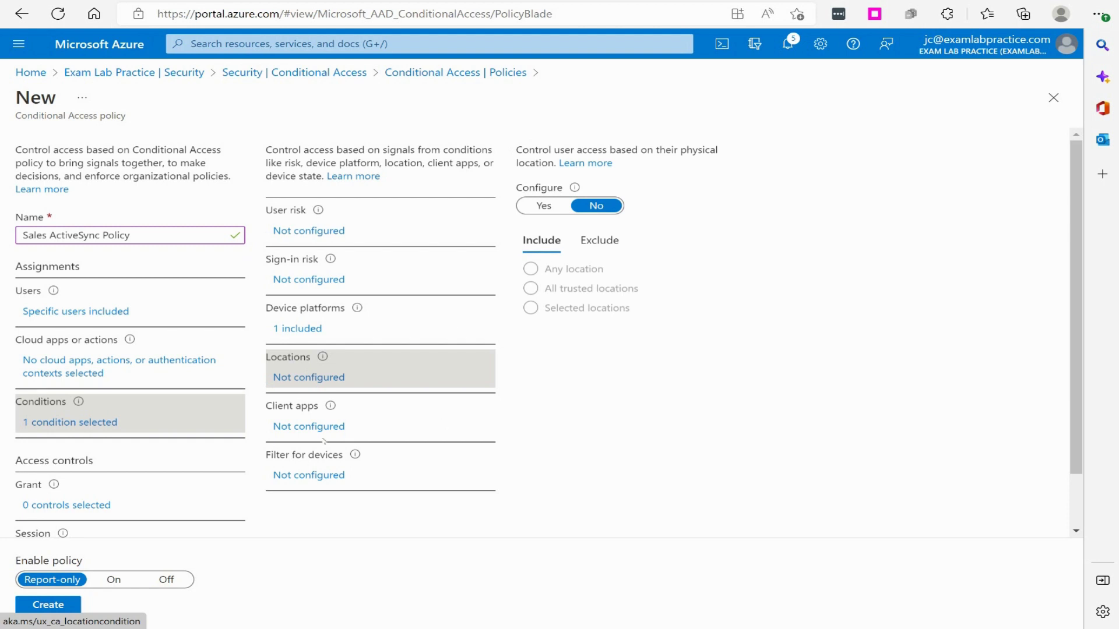
{"action": "left_click", "coordinate": [302, 427]}
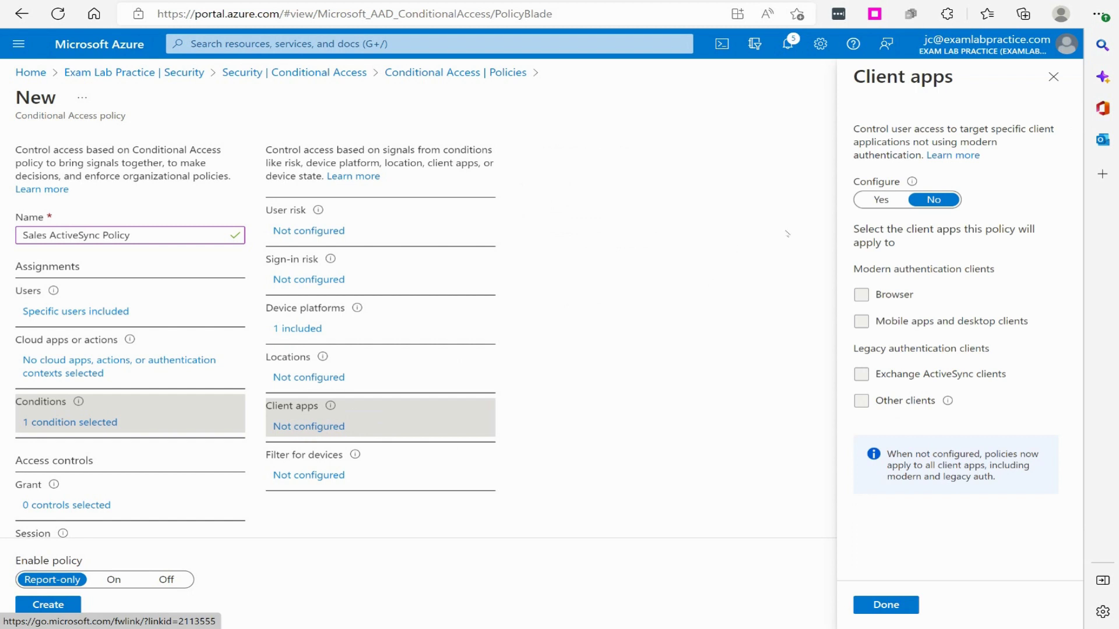
{"action": "left_click", "coordinate": [881, 199]}
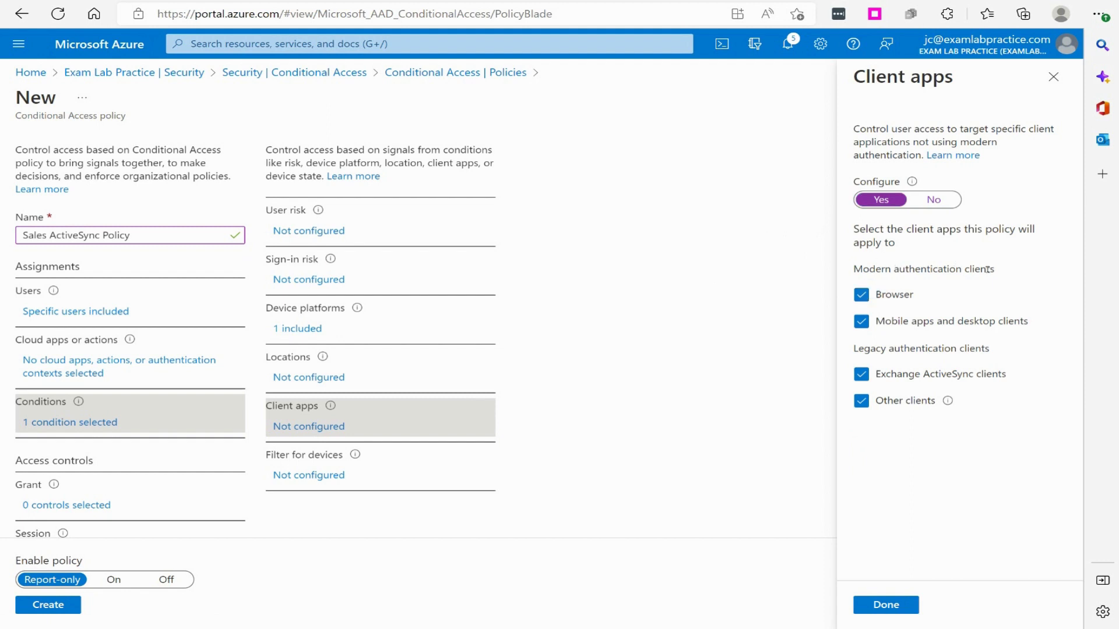
{"action": "left_click", "coordinate": [861, 295]}
{"action": "left_click", "coordinate": [862, 321]}
{"action": "left_click", "coordinate": [862, 401]}
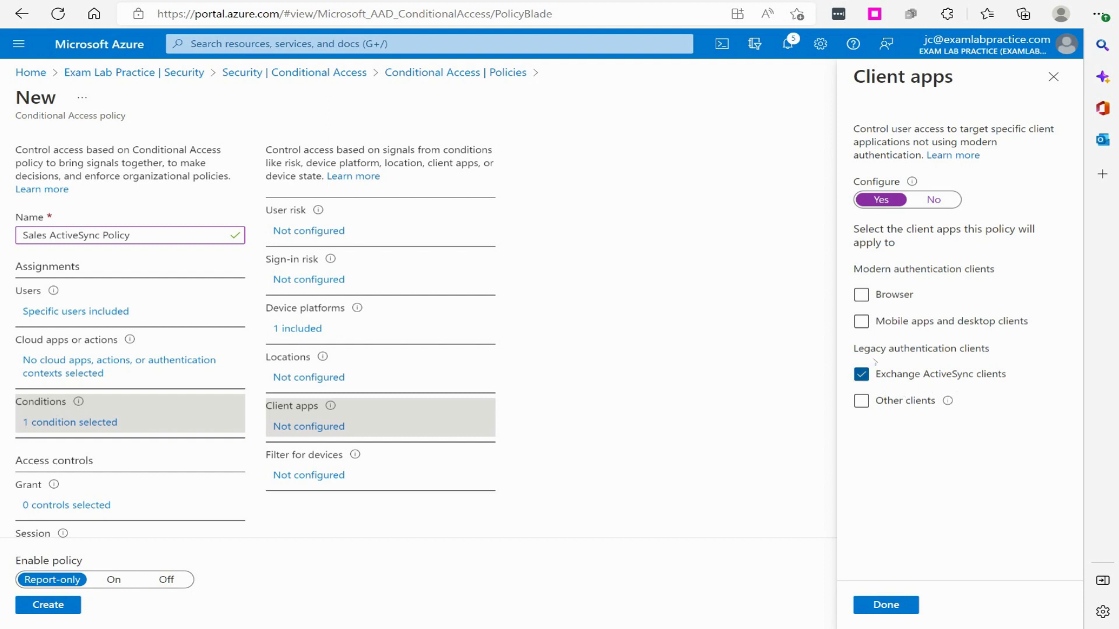
{"action": "left_click", "coordinate": [900, 604]}
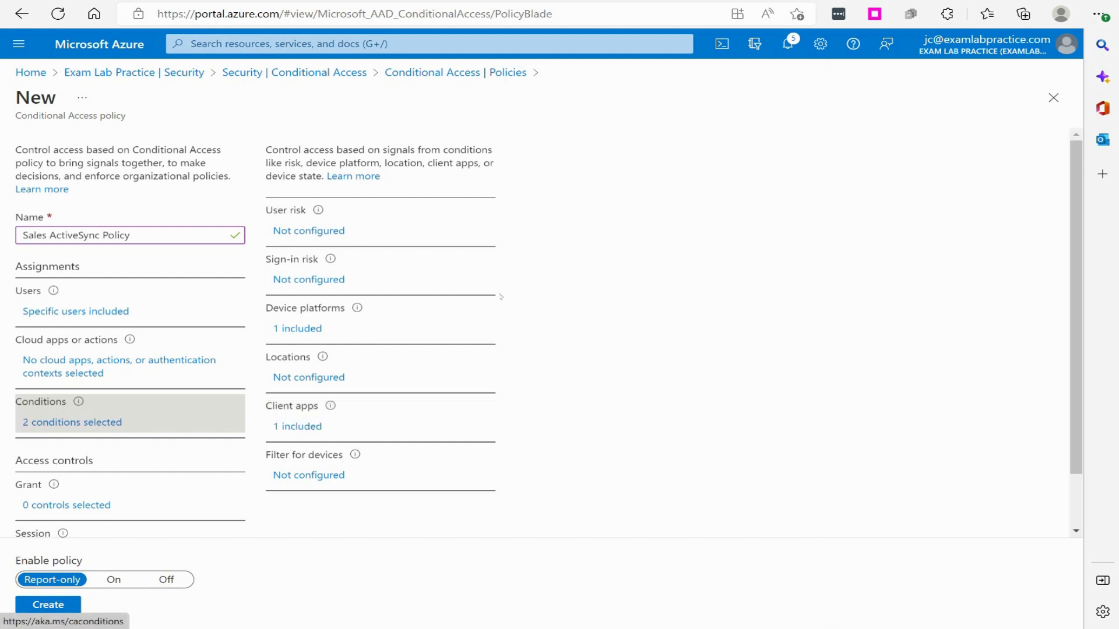
Step: Try a device filter rule with the DeviceId property and Equals operator, and set the filter for devices back to No
{"action": "left_click", "coordinate": [307, 475]}
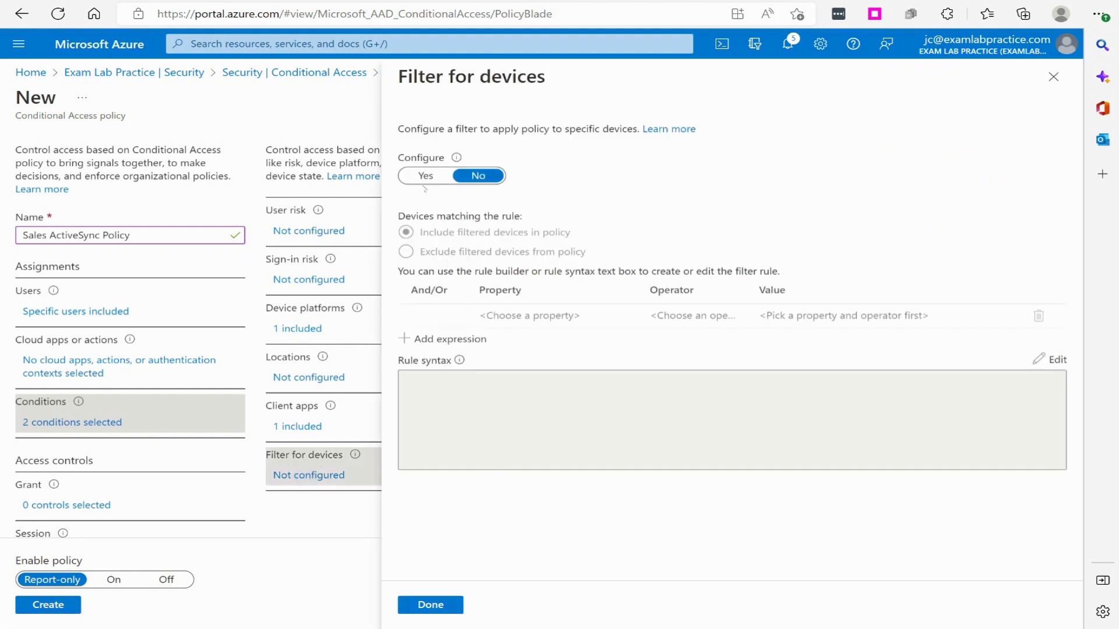
{"action": "left_click", "coordinate": [426, 176]}
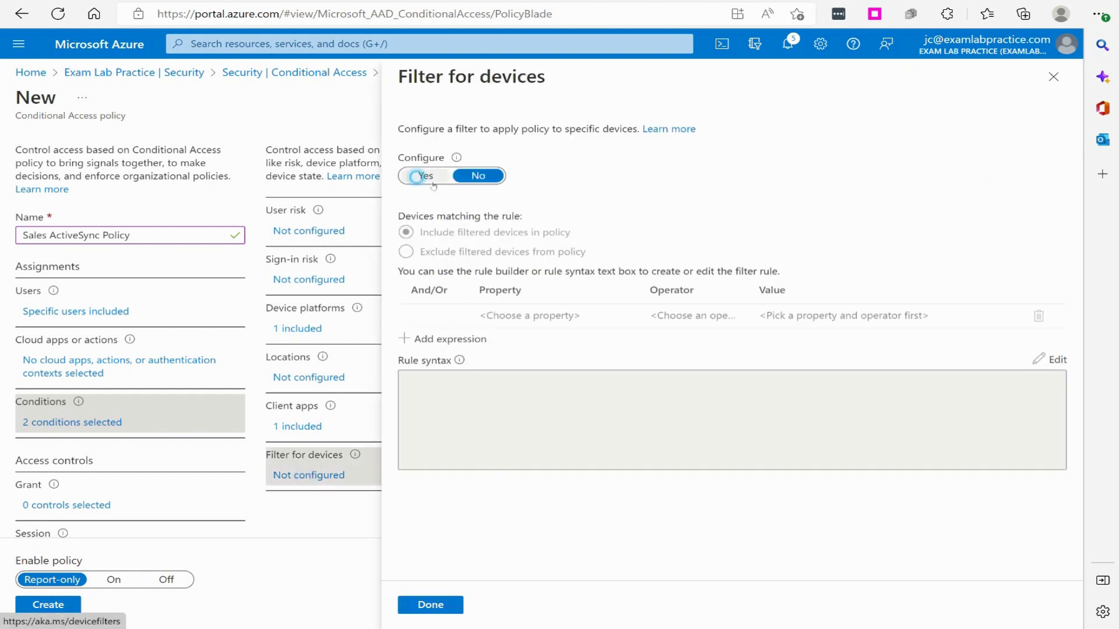
{"action": "left_click", "coordinate": [481, 315]}
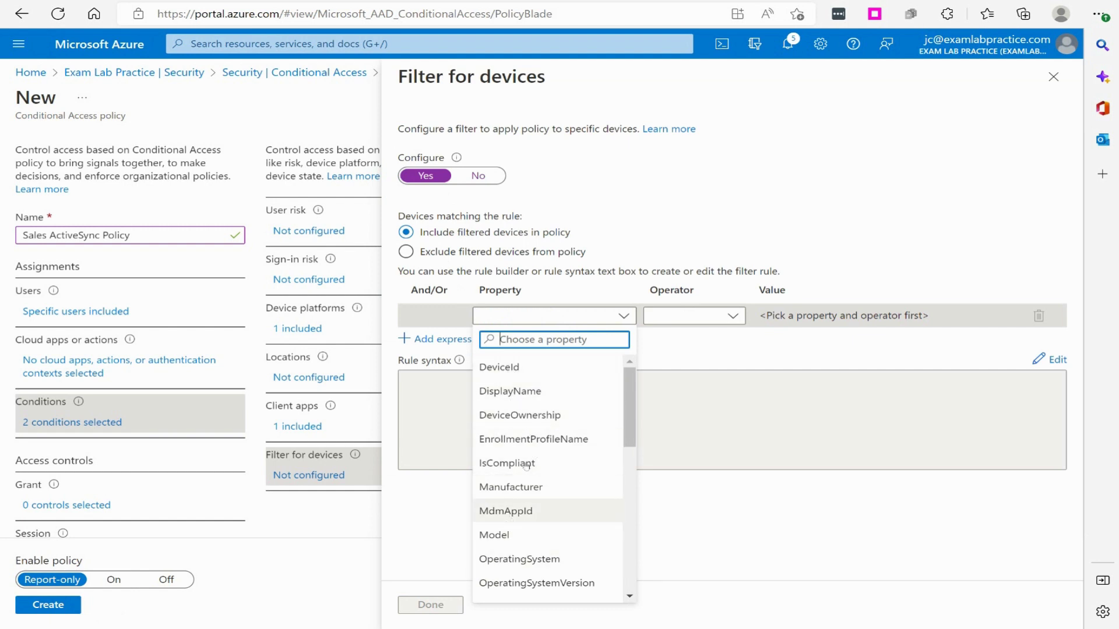
{"action": "left_click", "coordinate": [654, 316]}
{"action": "left_click", "coordinate": [580, 317]}
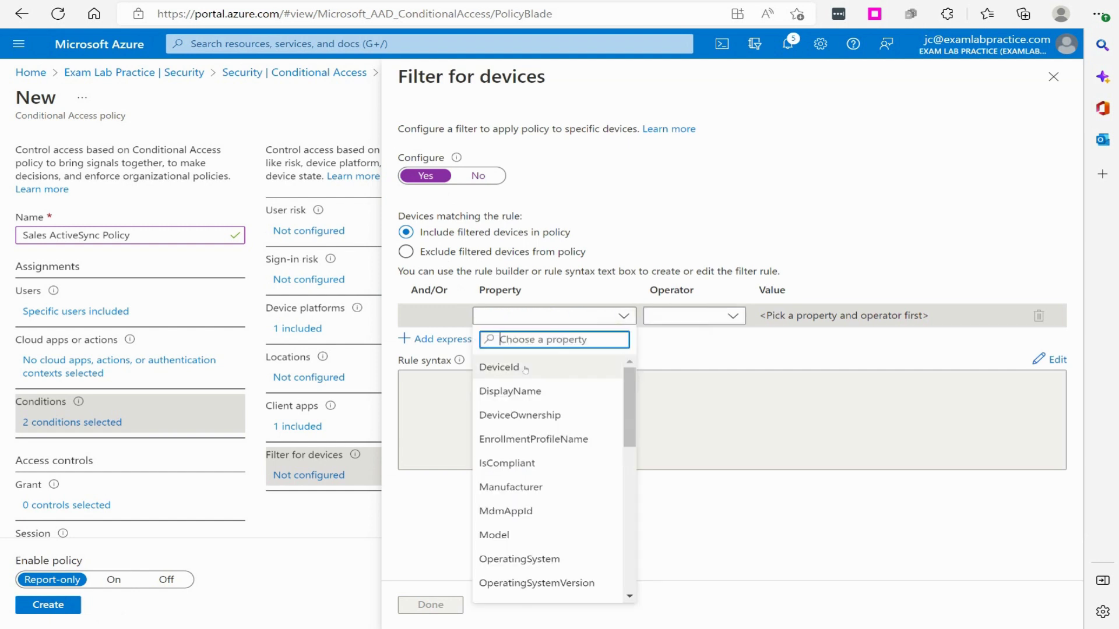
{"action": "left_click", "coordinate": [524, 367]}
{"action": "left_click", "coordinate": [665, 316]}
{"action": "left_click", "coordinate": [665, 335]}
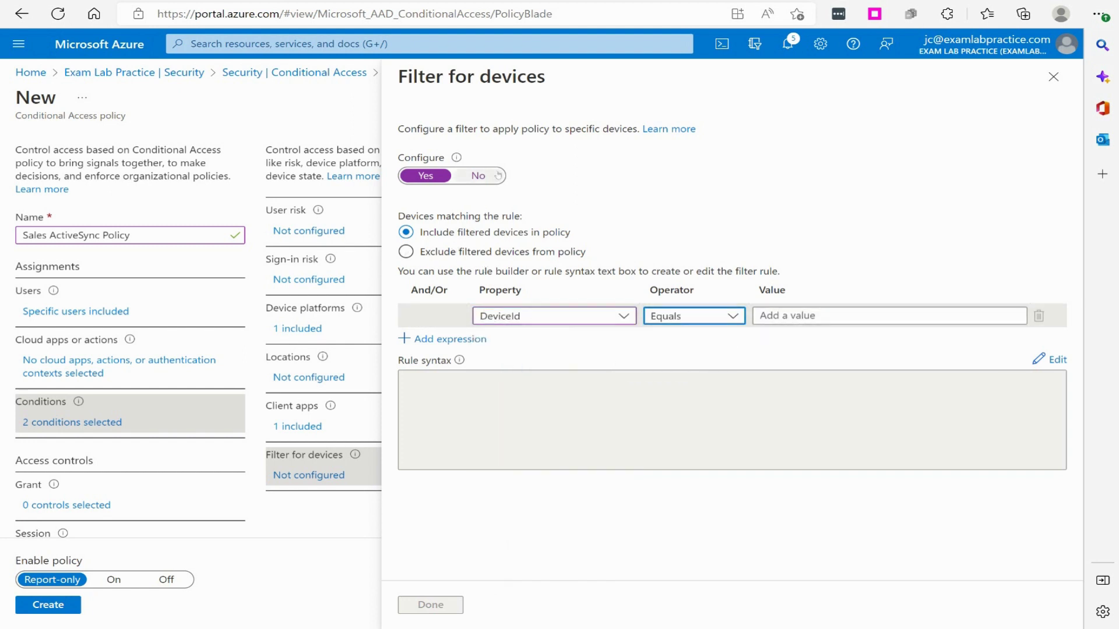
{"action": "left_click", "coordinate": [479, 175]}
{"action": "left_click", "coordinate": [436, 603]}
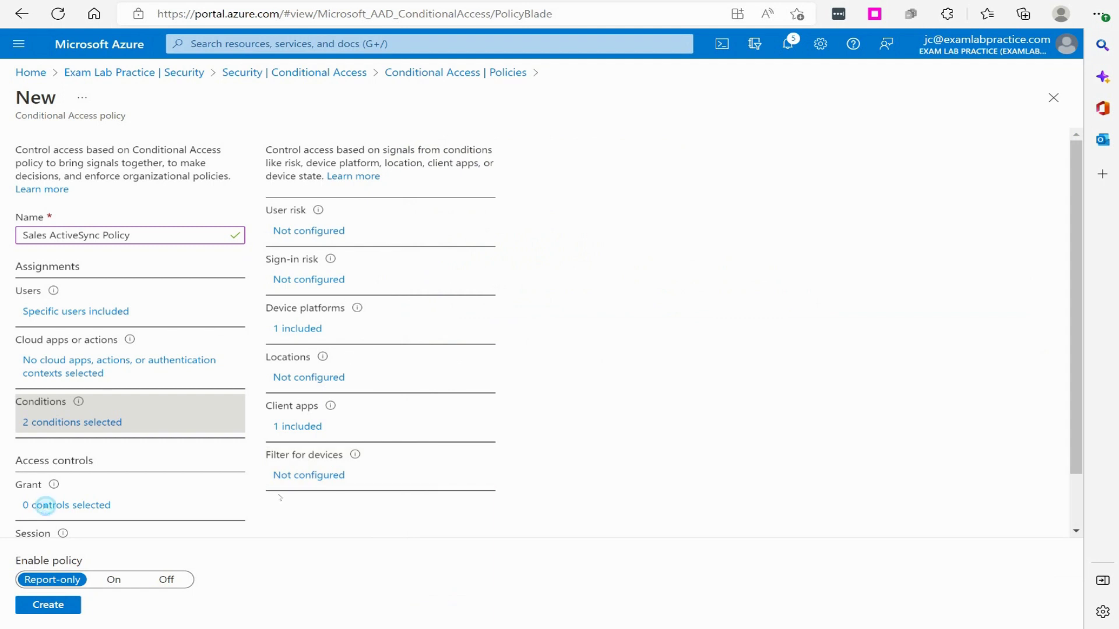
Step: Compare the policy's block and grant access options, and choose to grant access with multifactor authentication required
{"action": "left_click", "coordinate": [42, 504]}
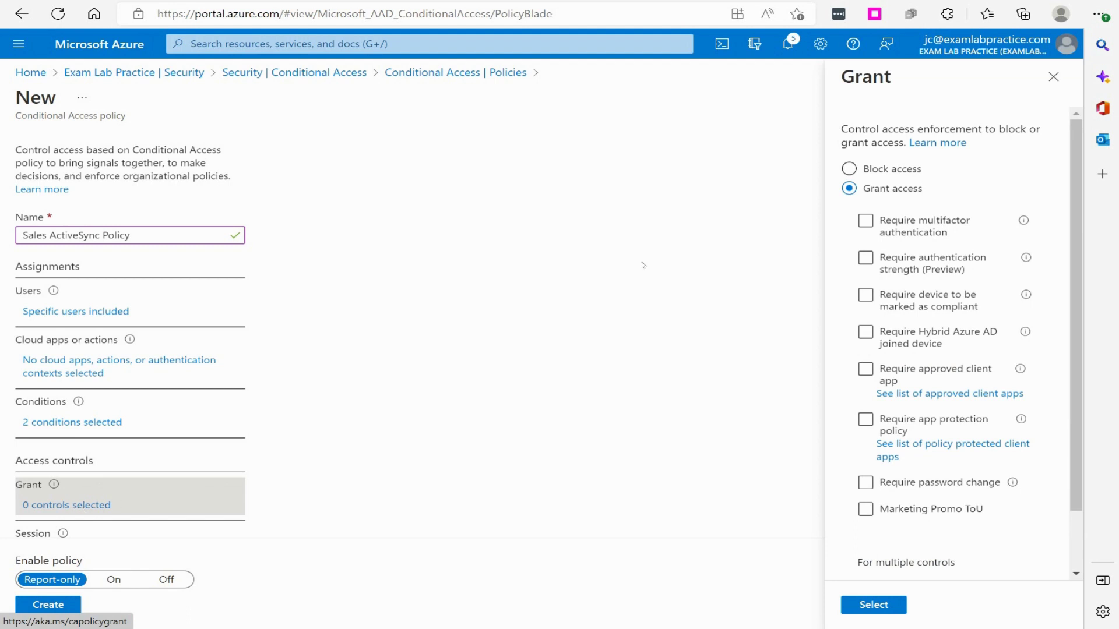
{"action": "left_click", "coordinate": [849, 168]}
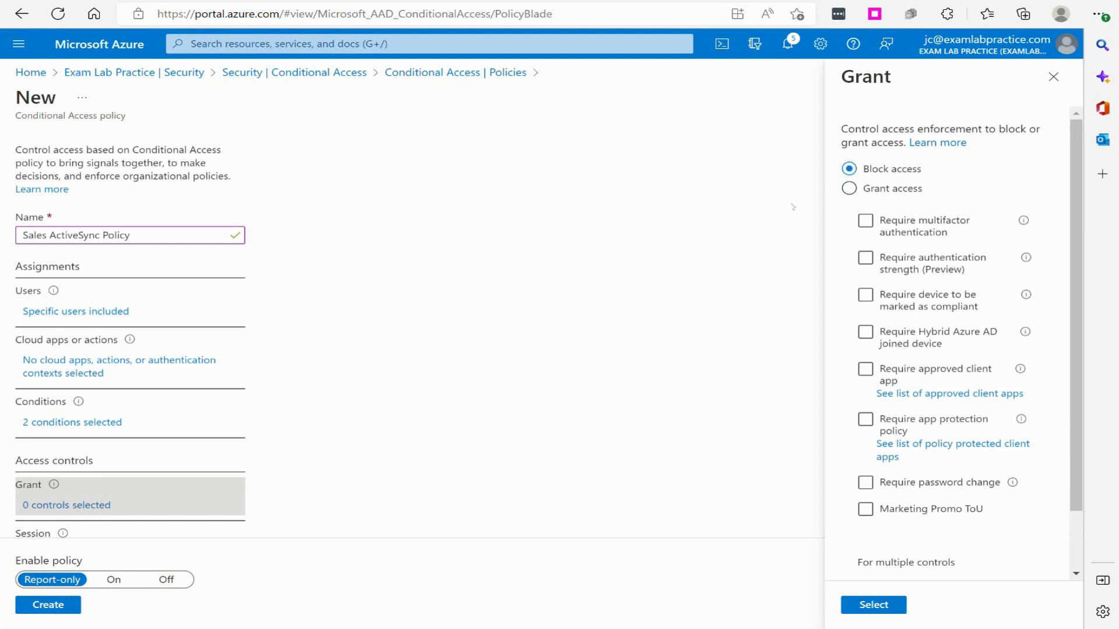
{"action": "key", "text": "Down"}
{"action": "left_click", "coordinate": [866, 220]}
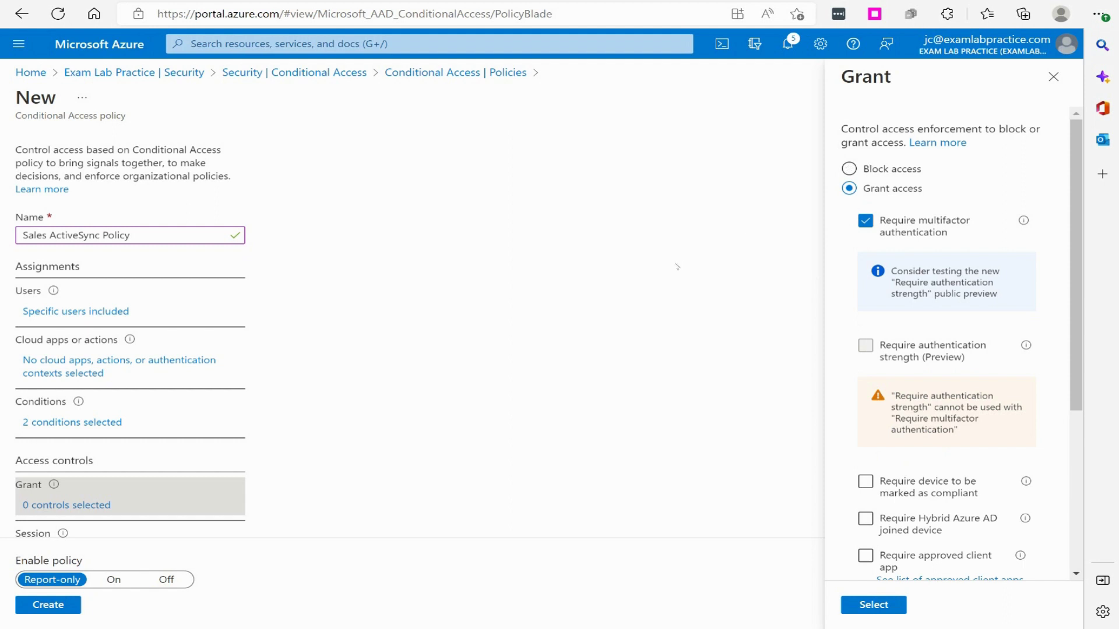
Step: Review the remaining grant controls and the multiple-controls options, and apply the grant settings with only multifactor authentication required
{"action": "scroll", "coordinate": [676, 266], "scroll_direction": "down", "scroll_amount": 1}
{"action": "scroll", "coordinate": [1083, 282], "scroll_direction": "down", "scroll_amount": 2}
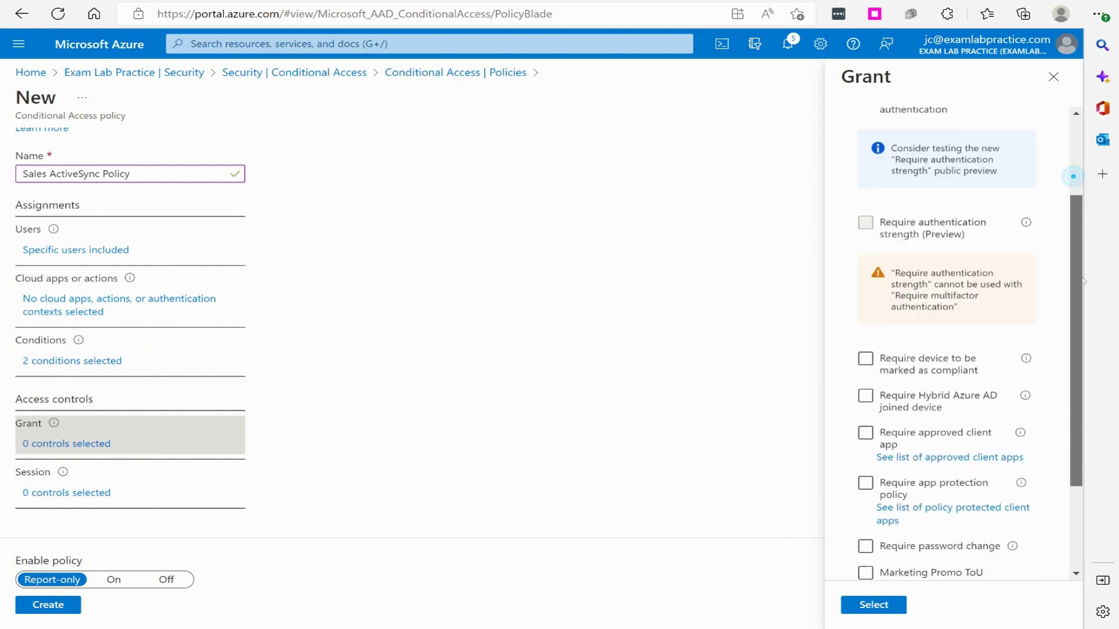
{"action": "scroll", "coordinate": [1083, 281], "scroll_direction": "down", "scroll_amount": 1}
{"action": "left_click", "coordinate": [993, 297]}
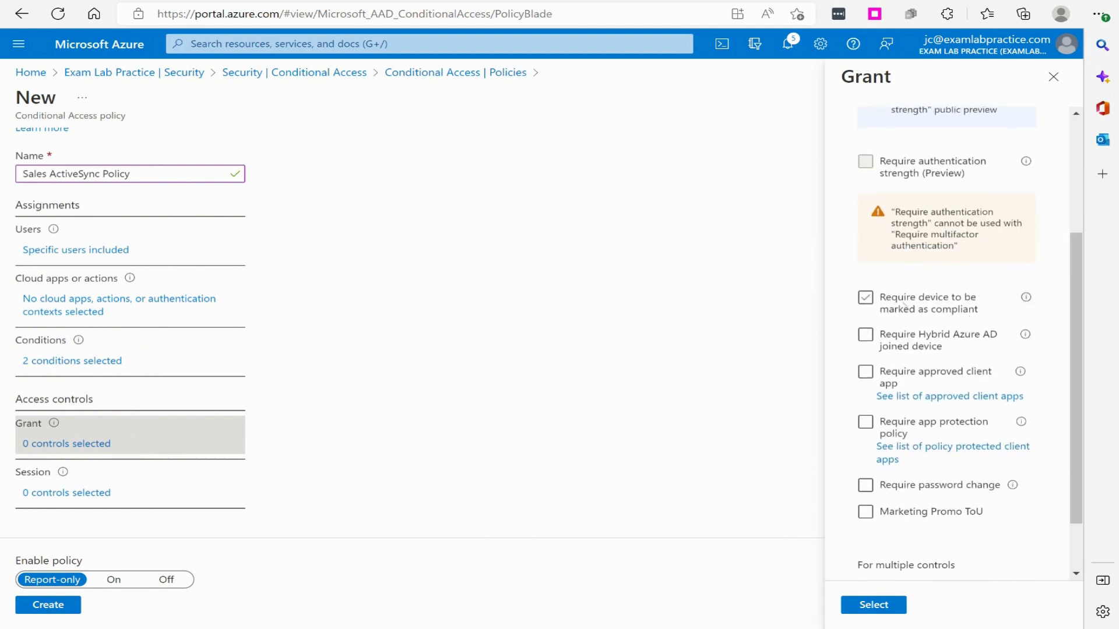
{"action": "left_click", "coordinate": [865, 297]}
{"action": "left_click", "coordinate": [891, 402]}
{"action": "left_click", "coordinate": [933, 449]}
{"action": "left_click", "coordinate": [866, 485]}
{"action": "scroll", "coordinate": [909, 495], "scroll_direction": "down", "scroll_amount": 2}
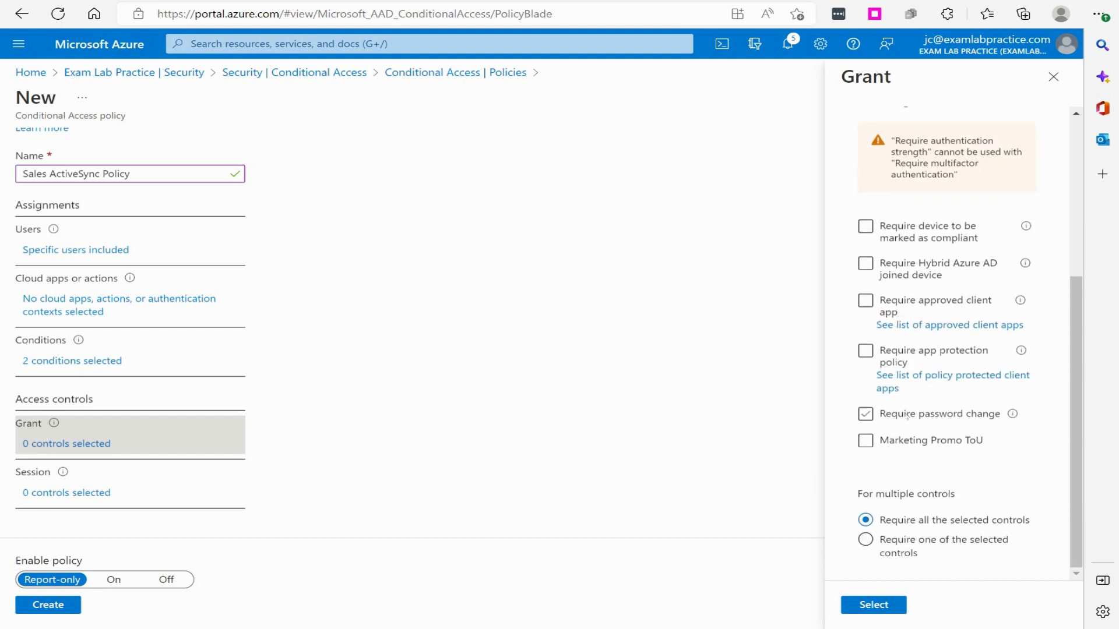
{"action": "left_click", "coordinate": [866, 414]}
{"action": "scroll", "coordinate": [838, 510], "scroll_direction": "down", "scroll_amount": 1}
{"action": "scroll", "coordinate": [866, 253], "scroll_direction": "up", "scroll_amount": 4}
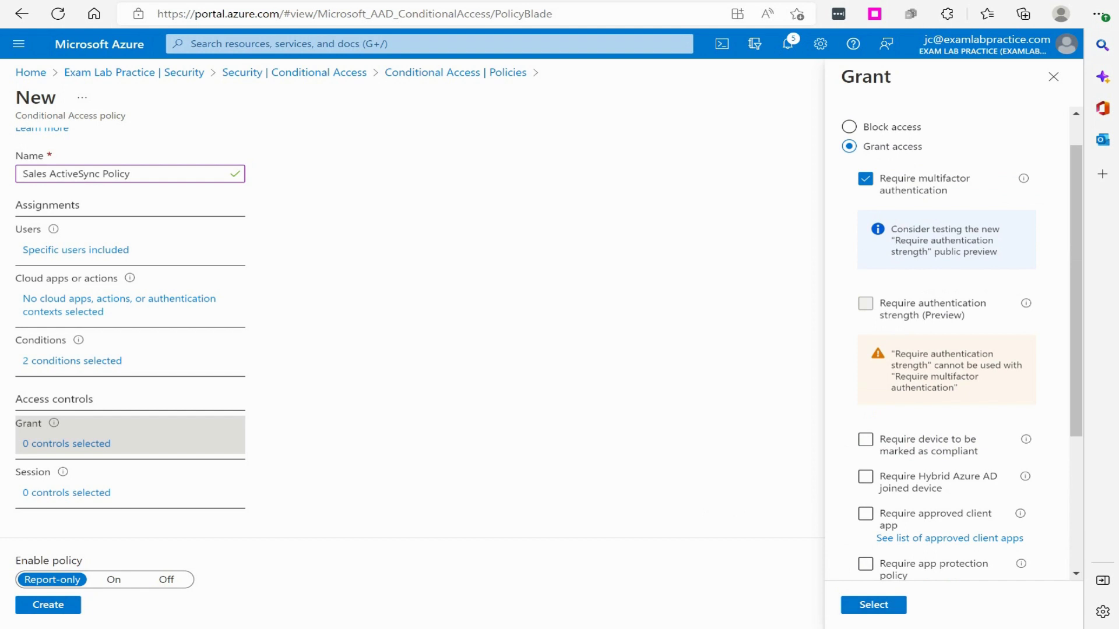
{"action": "left_click", "coordinate": [873, 603]}
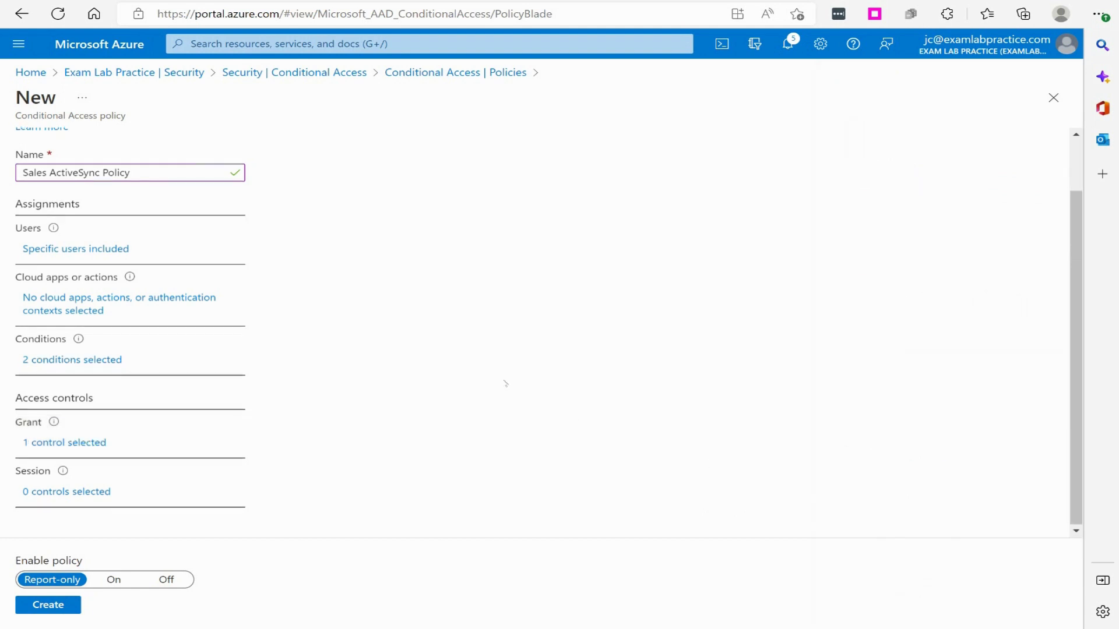
Step: View the policy's session control options without selecting any
{"action": "left_click", "coordinate": [97, 492]}
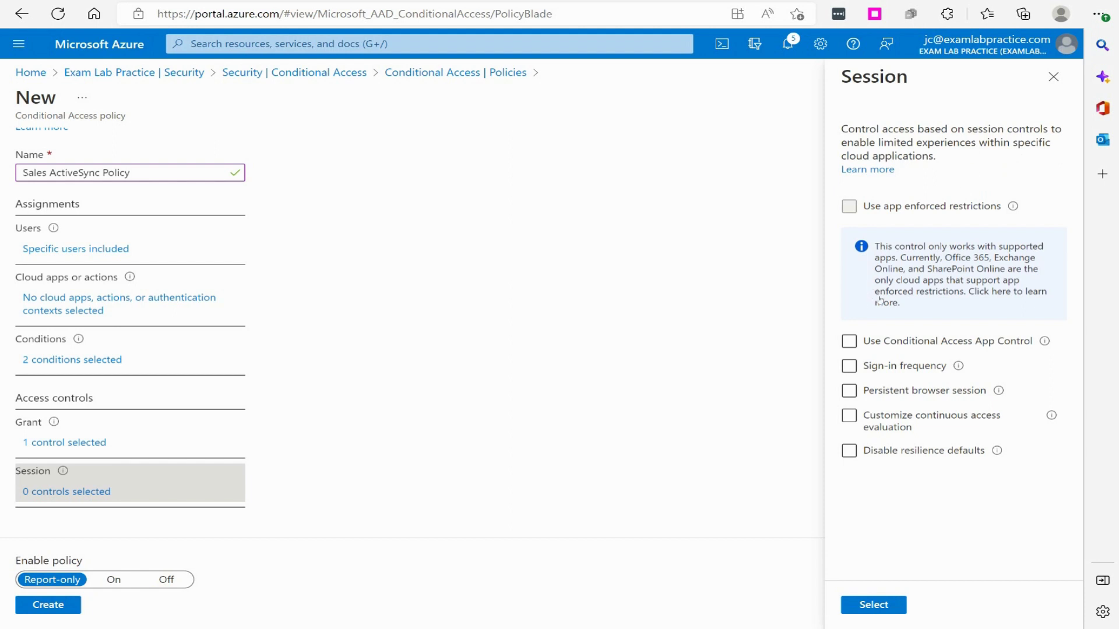
{"action": "left_click", "coordinate": [1053, 77]}
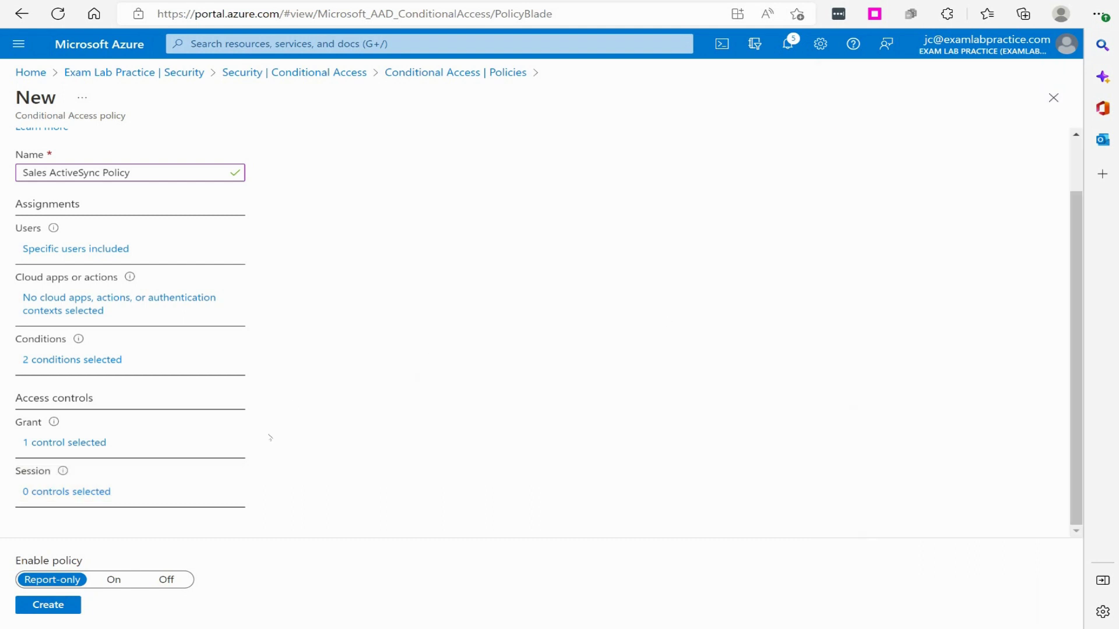
Step: Compare the policy's enable states, set it to On, and create the Sales ActiveSync Policy
{"action": "left_click", "coordinate": [114, 579]}
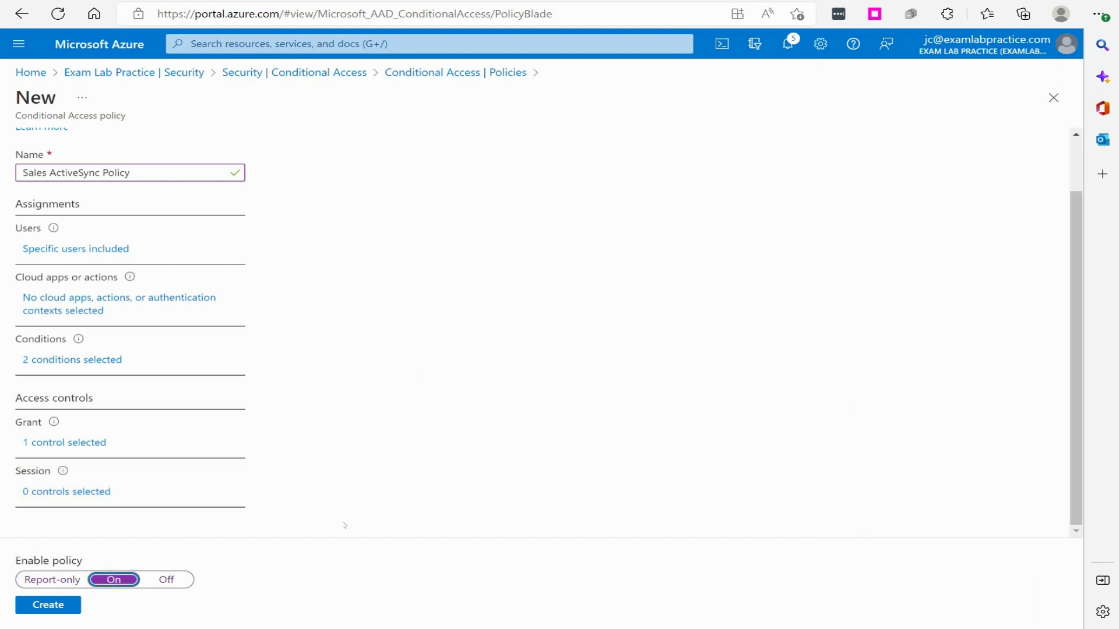
{"action": "left_click", "coordinate": [53, 580]}
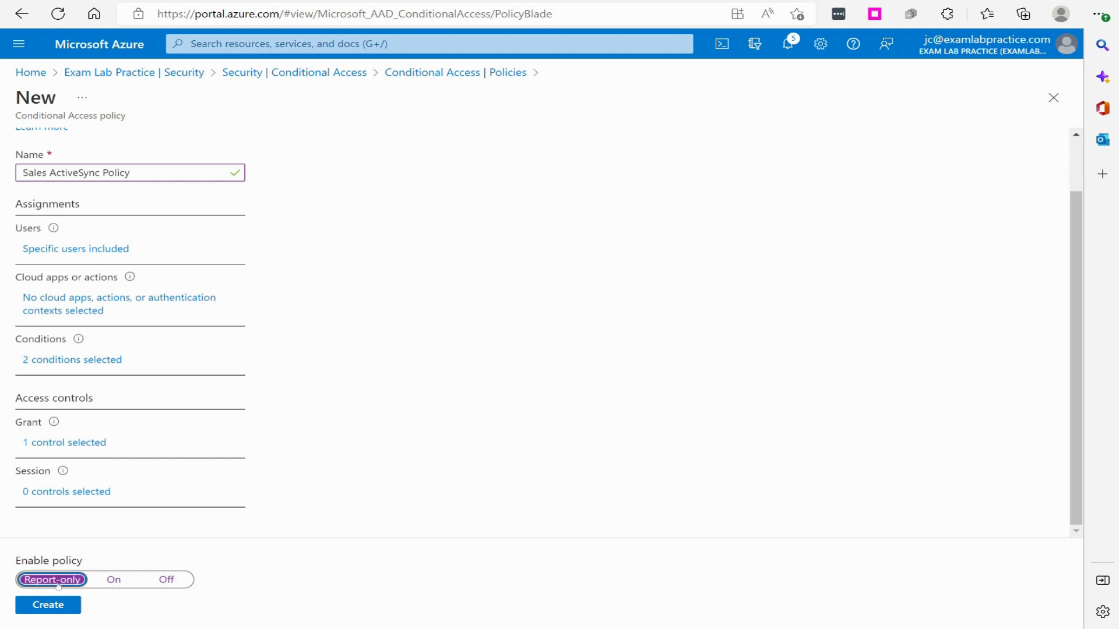
{"action": "left_click", "coordinate": [111, 580]}
{"action": "left_click", "coordinate": [166, 580]}
{"action": "left_click", "coordinate": [119, 582]}
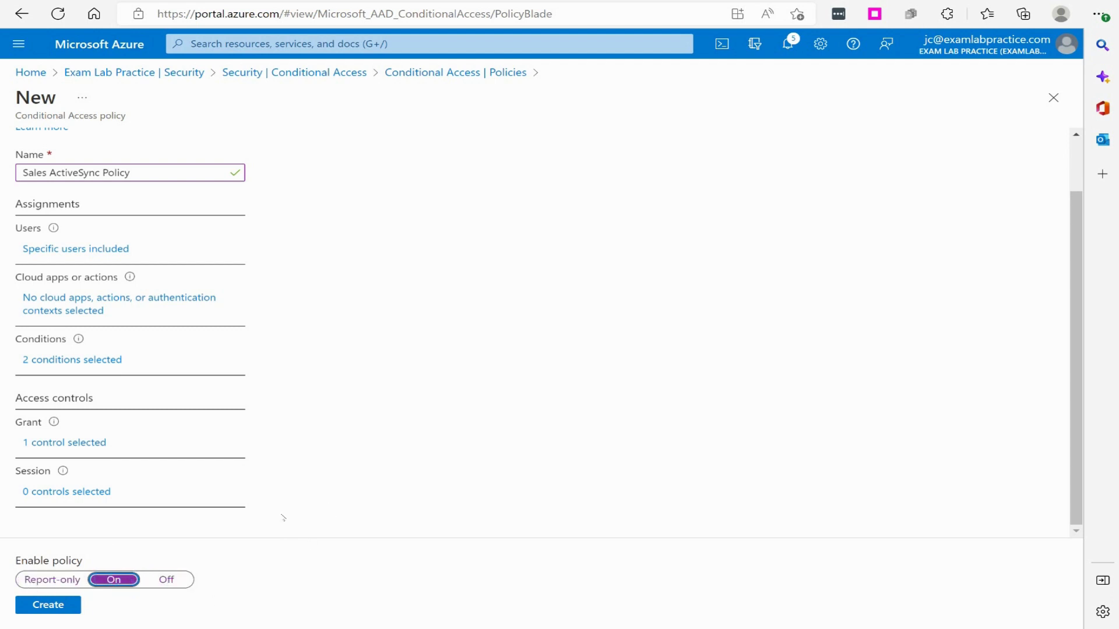
{"action": "left_click", "coordinate": [69, 607]}
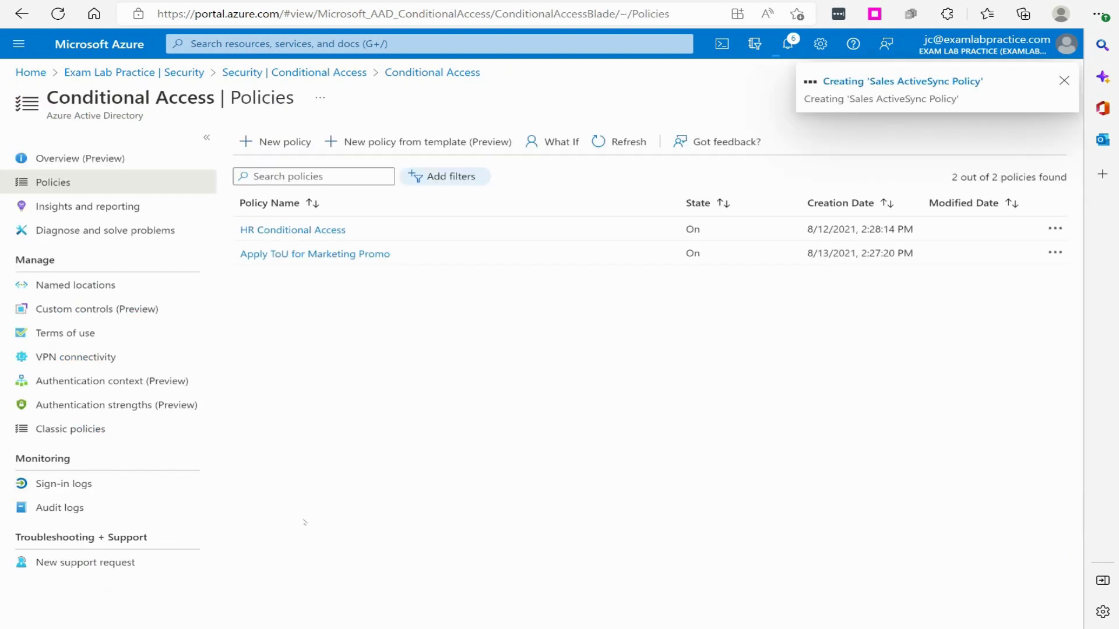